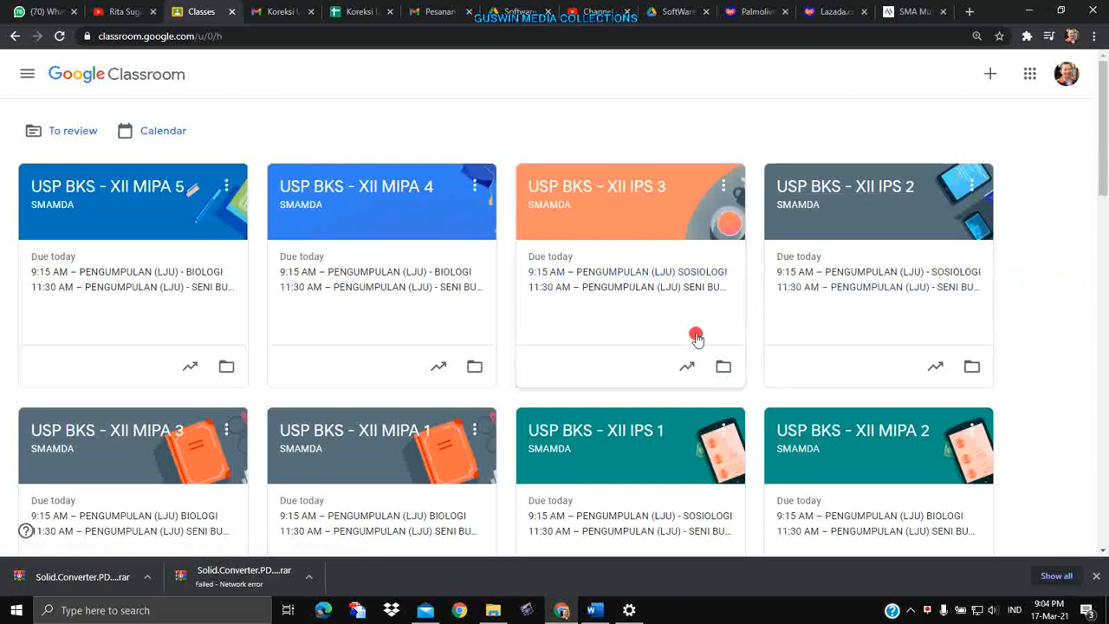
{"action": "scroll", "coordinate": [634, 359], "scroll_direction": "down", "scroll_amount": 2}
{"action": "scroll", "coordinate": [634, 358], "scroll_direction": "down", "scroll_amount": 2}
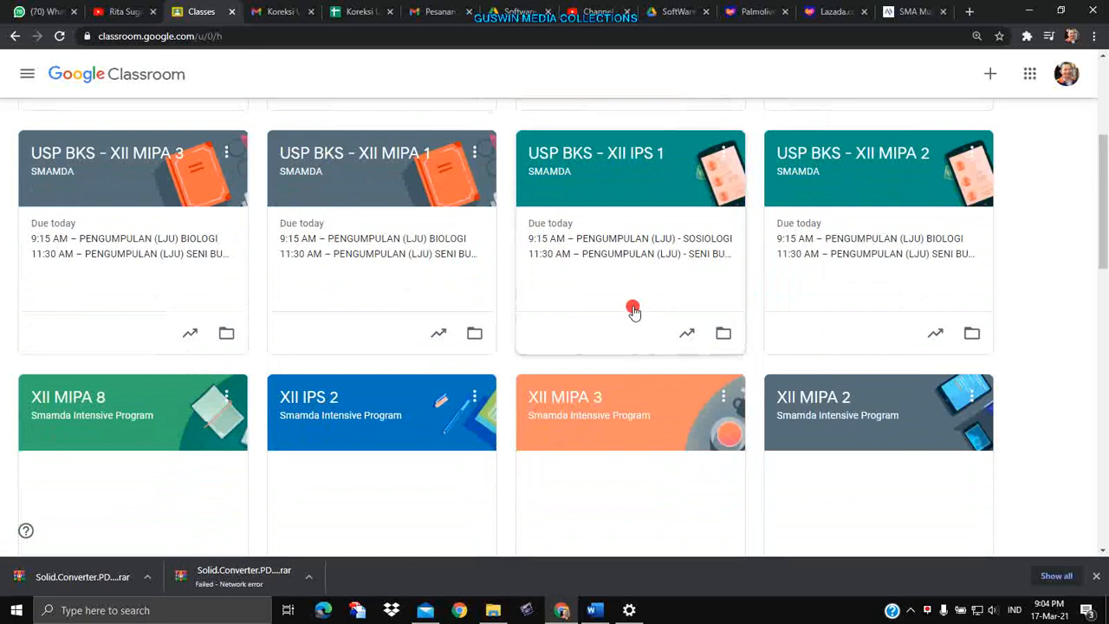
{"action": "left_click", "coordinate": [602, 242]}
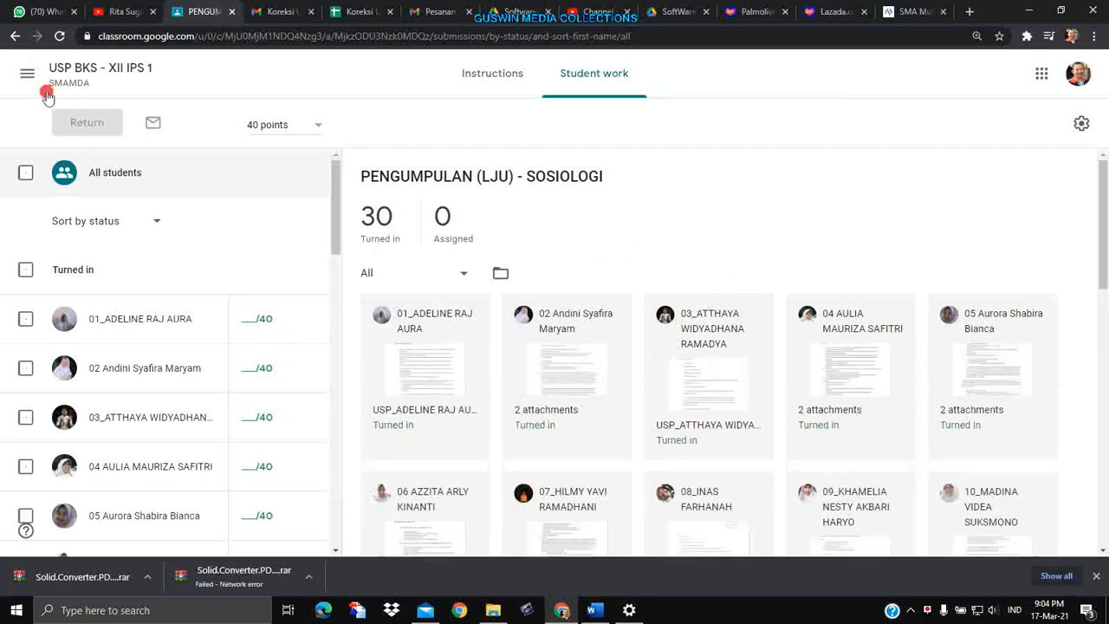
{"action": "left_click", "coordinate": [16, 38]}
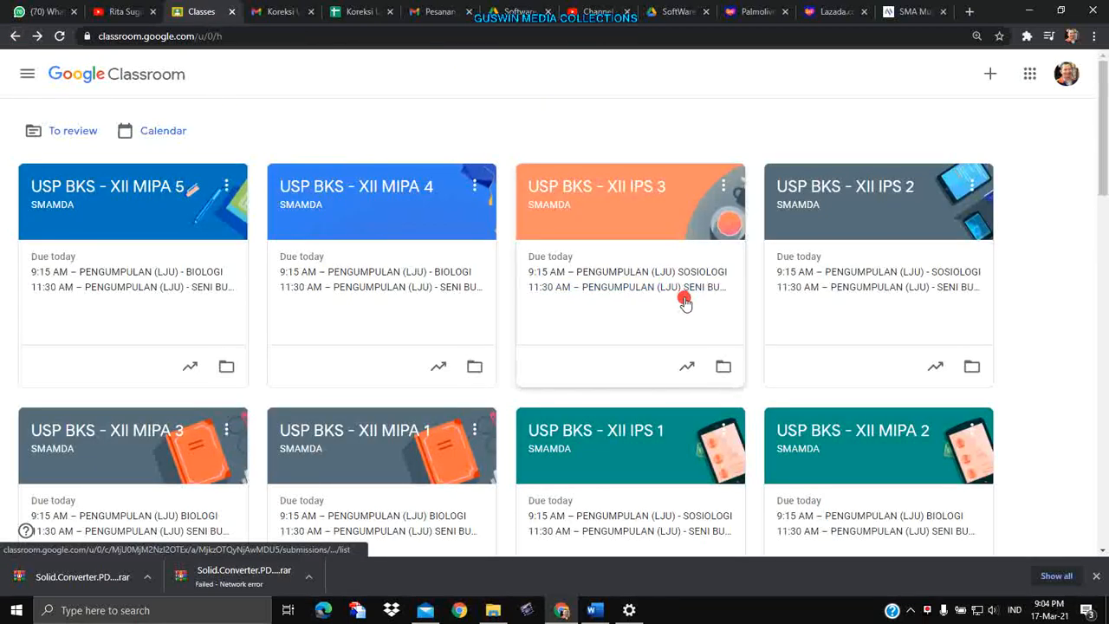
Open the classwork list of the USP BKS - XII IPS 1 class.
{"action": "scroll", "coordinate": [511, 286], "scroll_direction": "down", "scroll_amount": 3}
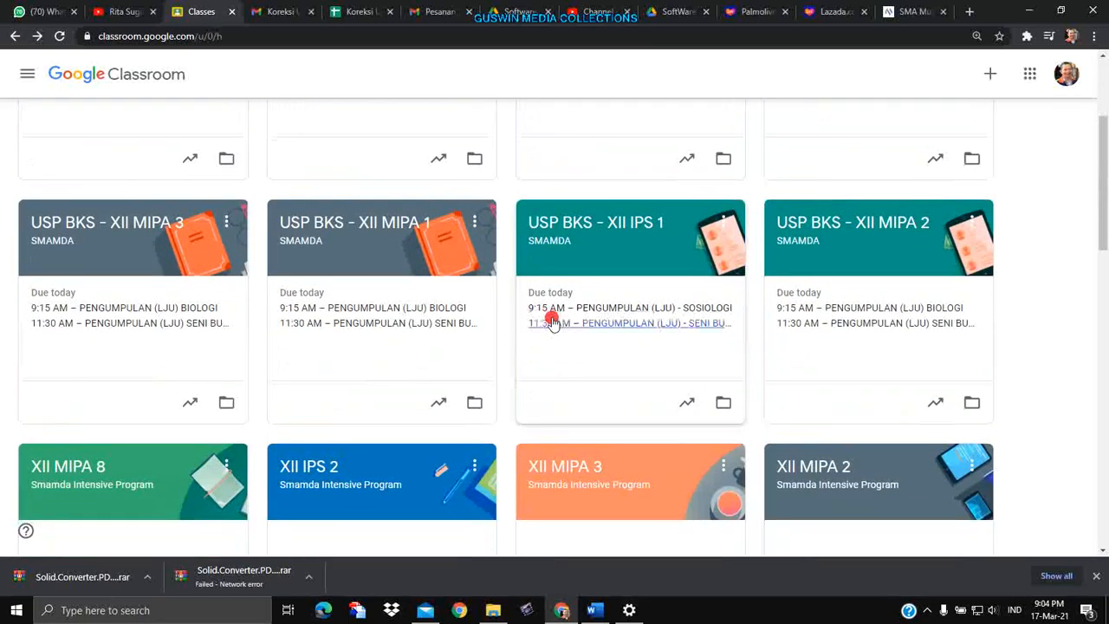
{"action": "left_click", "coordinate": [564, 225]}
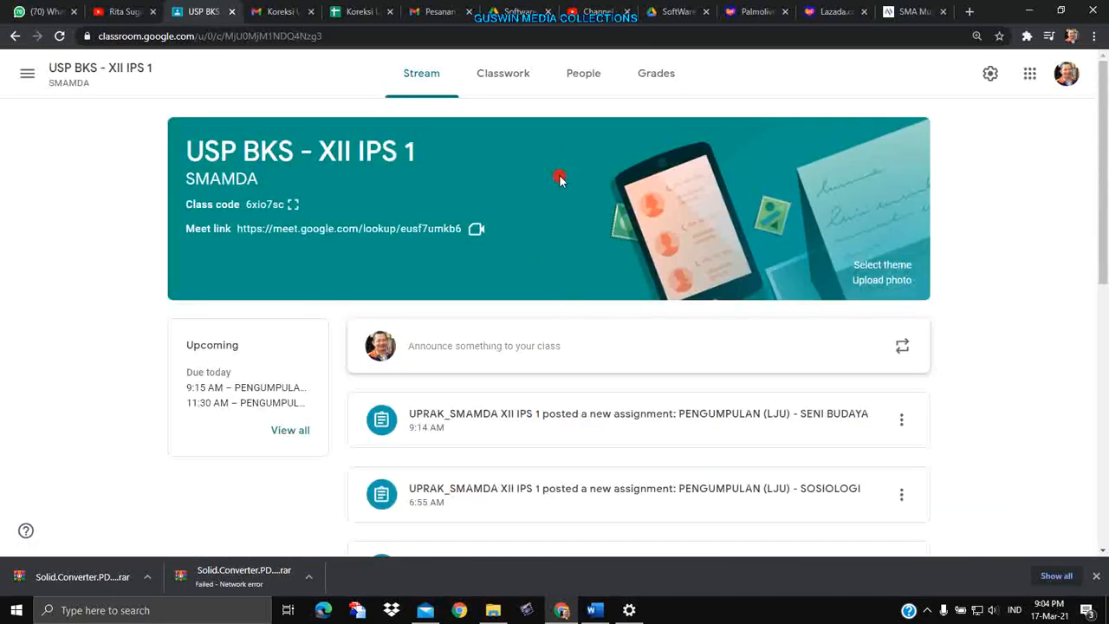
{"action": "left_click", "coordinate": [505, 76]}
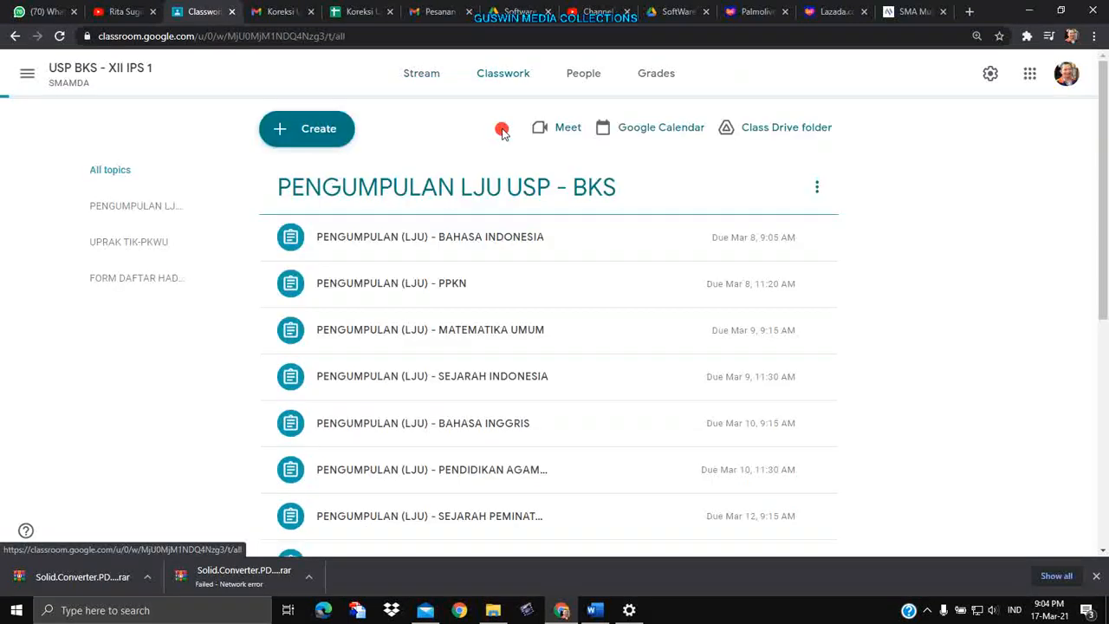
Expand the PENGUMPULAN (LJU) - EKONOMI assignment and open its turned-in student work.
{"action": "scroll", "coordinate": [537, 319], "scroll_direction": "down", "scroll_amount": 3}
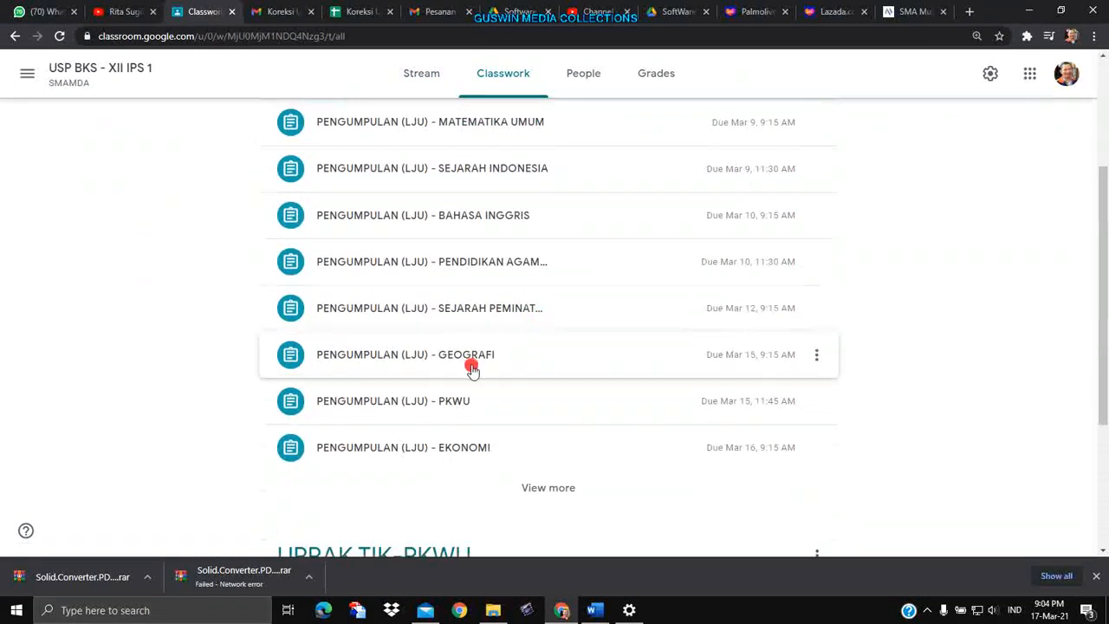
{"action": "scroll", "coordinate": [468, 360], "scroll_direction": "down", "scroll_amount": 2}
{"action": "left_click", "coordinate": [440, 313]}
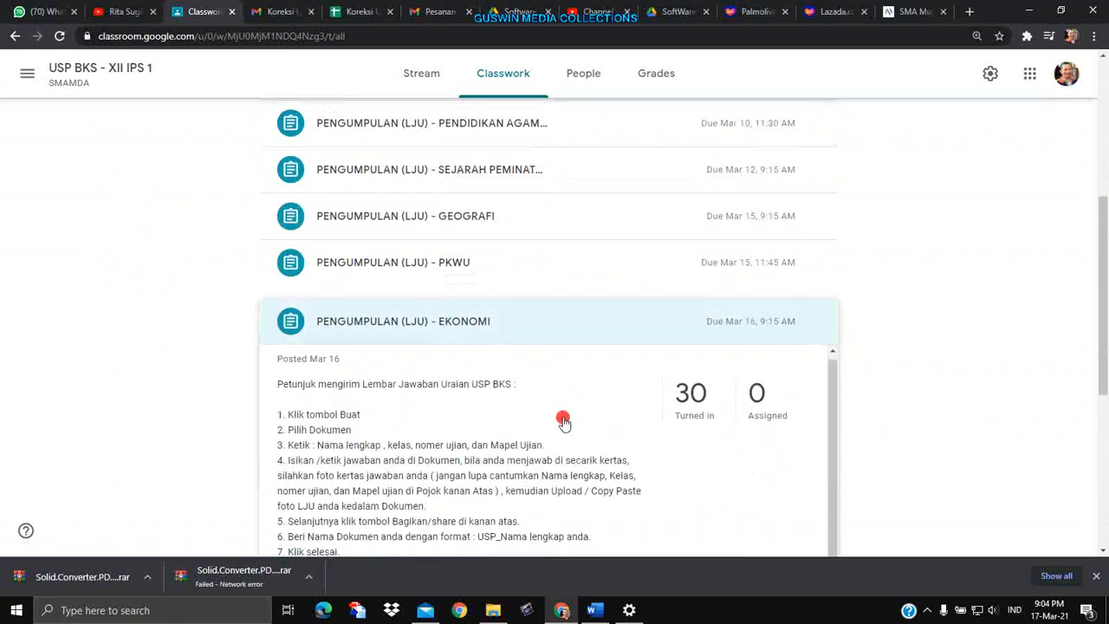
{"action": "key", "text": "ctrl+plus"}
{"action": "key", "text": "ctrl+plus"}
{"action": "scroll", "coordinate": [563, 420], "scroll_direction": "down", "scroll_amount": 3}
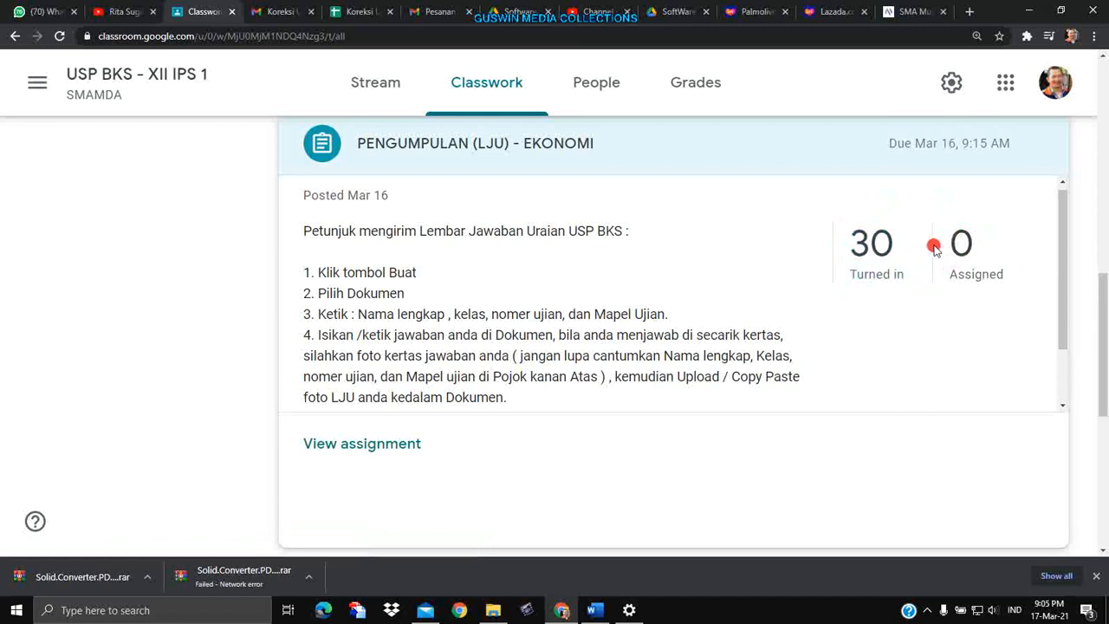
{"action": "left_click", "coordinate": [871, 250]}
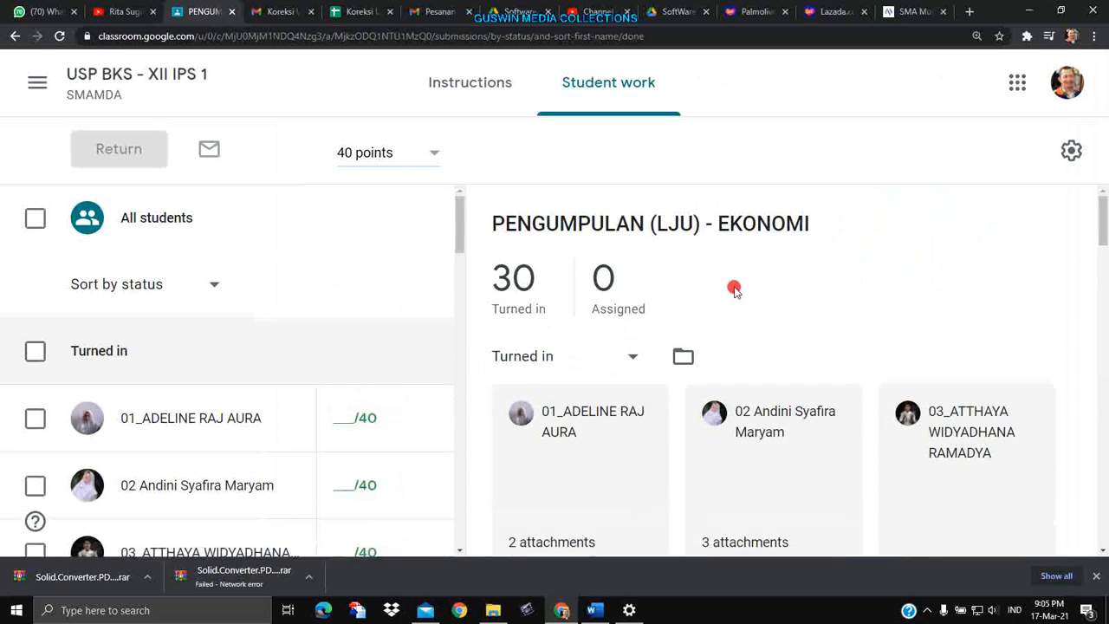
Look over the thumbnails of all turned-in submissions for the Ekonomi assignment.
{"action": "key", "text": "ctrl+minus"}
{"action": "key", "text": "ctrl+minus"}
{"action": "key", "text": "ctrl+minus"}
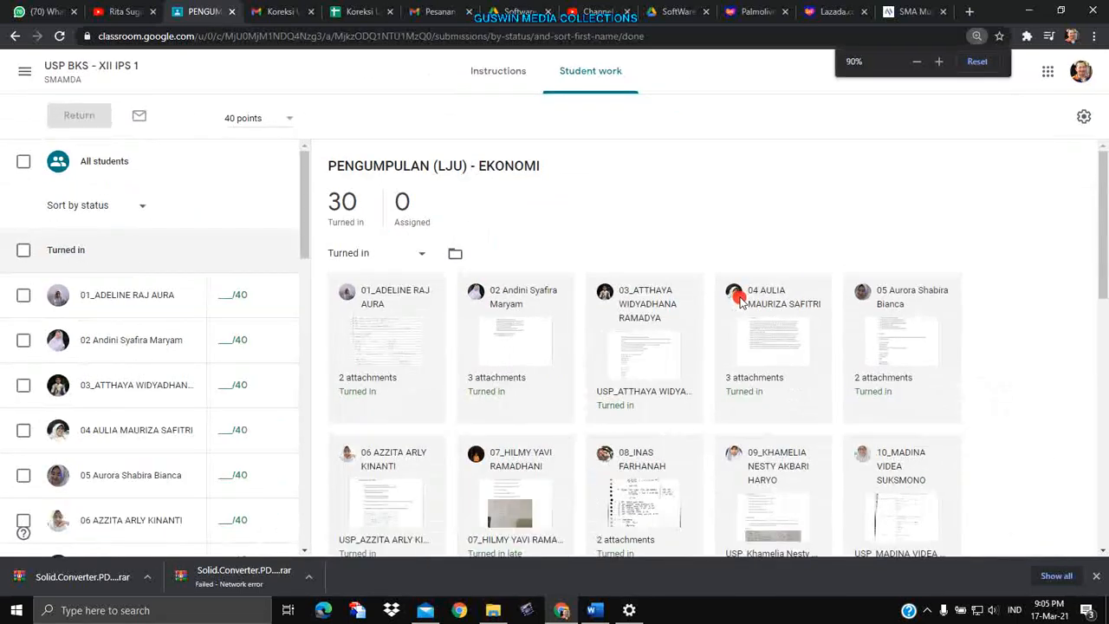
{"action": "scroll", "coordinate": [738, 299], "scroll_direction": "down", "scroll_amount": 5}
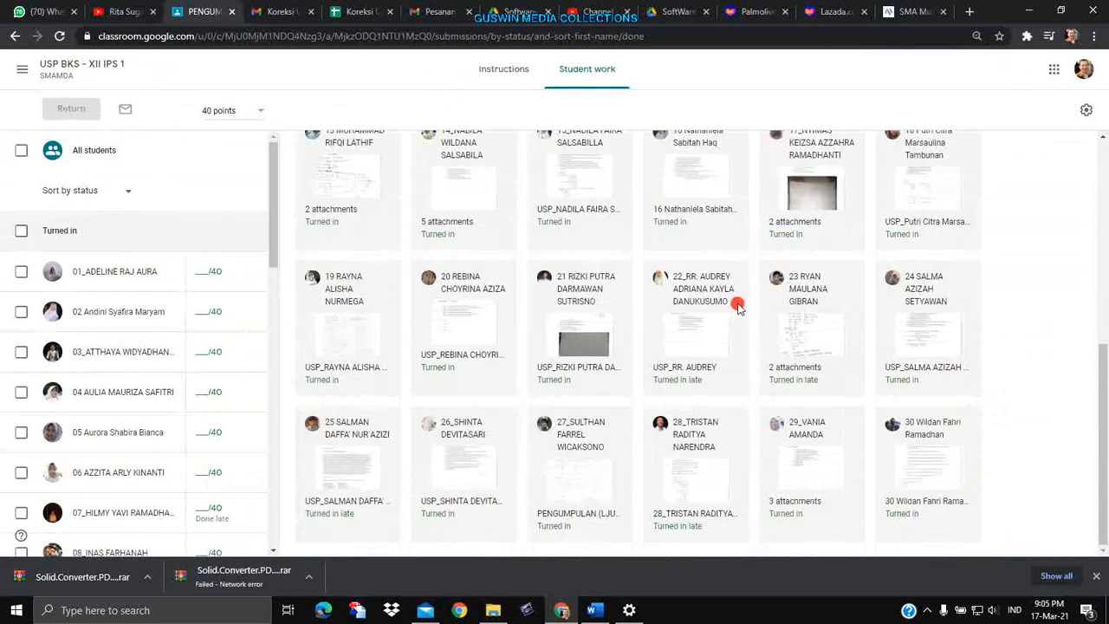
{"action": "scroll", "coordinate": [737, 308], "scroll_direction": "up", "scroll_amount": 4}
{"action": "scroll", "coordinate": [735, 317], "scroll_direction": "down", "scroll_amount": 4}
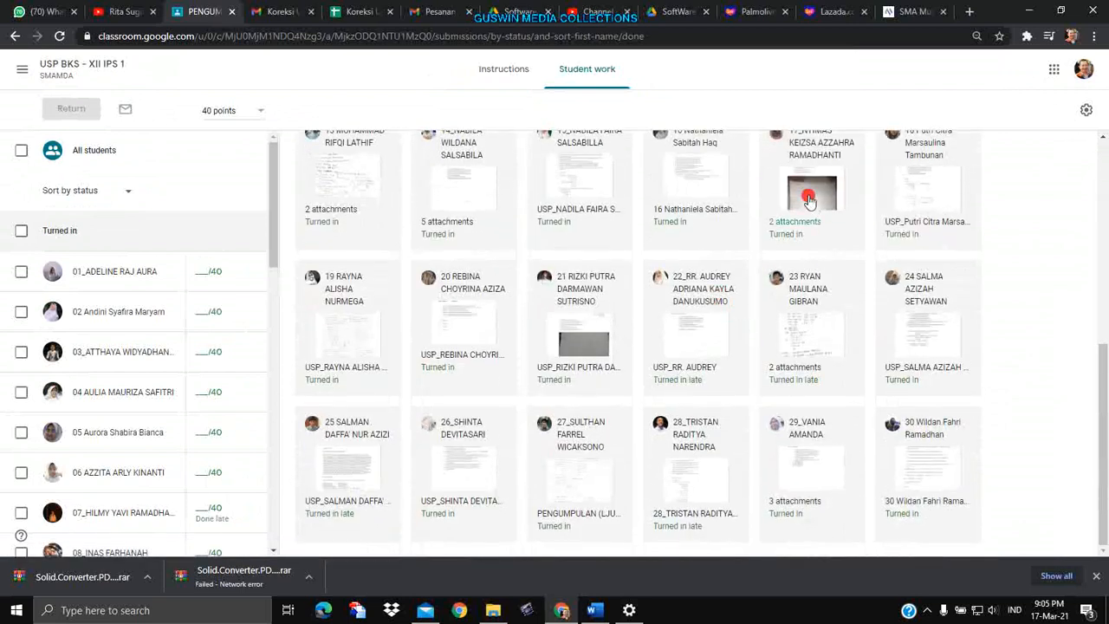
{"action": "scroll", "coordinate": [645, 263], "scroll_direction": "up", "scroll_amount": 2}
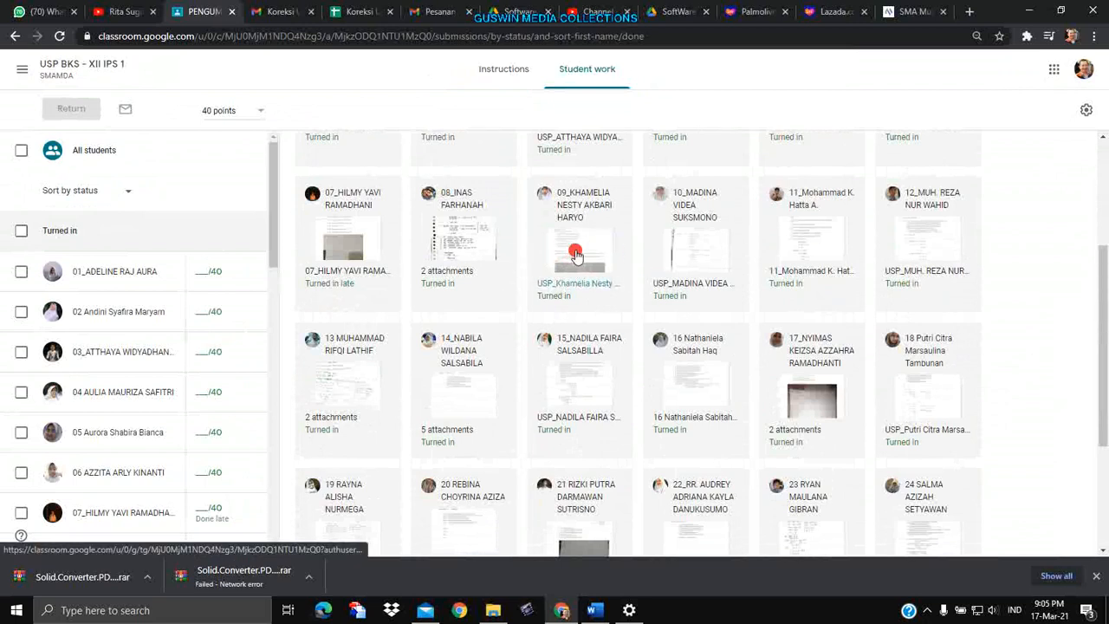
{"action": "key", "text": "ctrl+minus"}
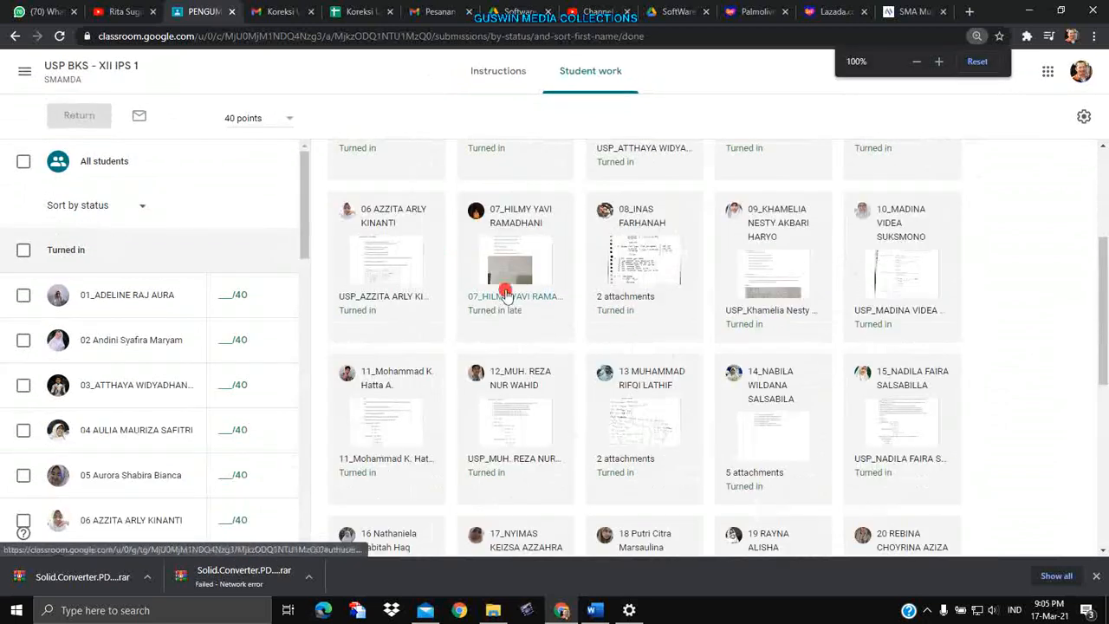
{"action": "key", "text": "ctrl+plus"}
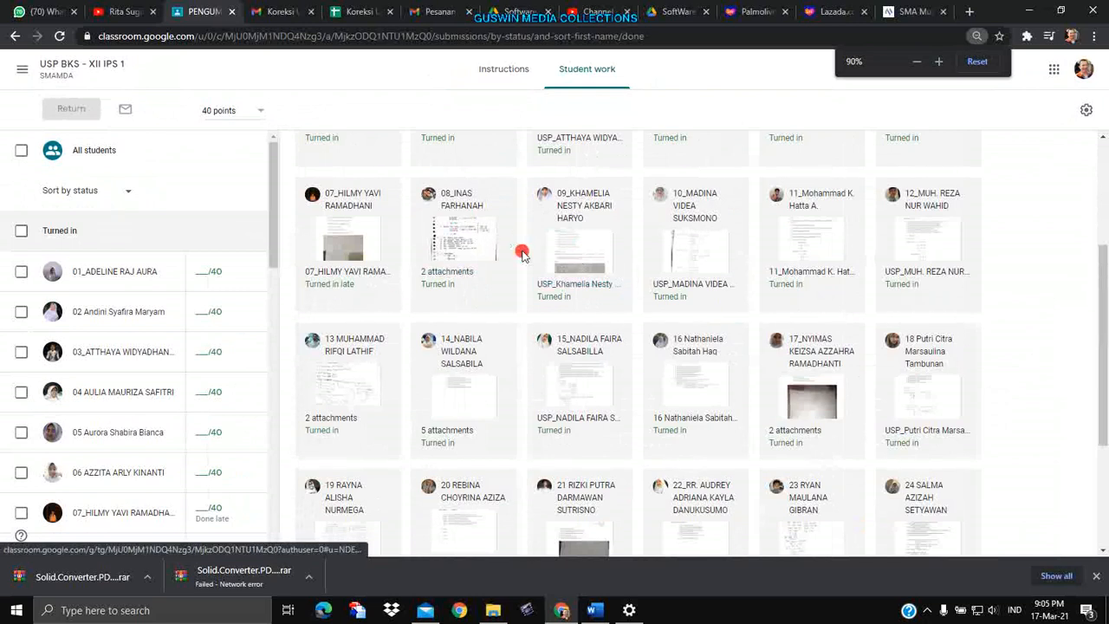
{"action": "scroll", "coordinate": [446, 247], "scroll_direction": "up", "scroll_amount": 2}
{"action": "scroll", "coordinate": [446, 247], "scroll_direction": "up", "scroll_amount": 2}
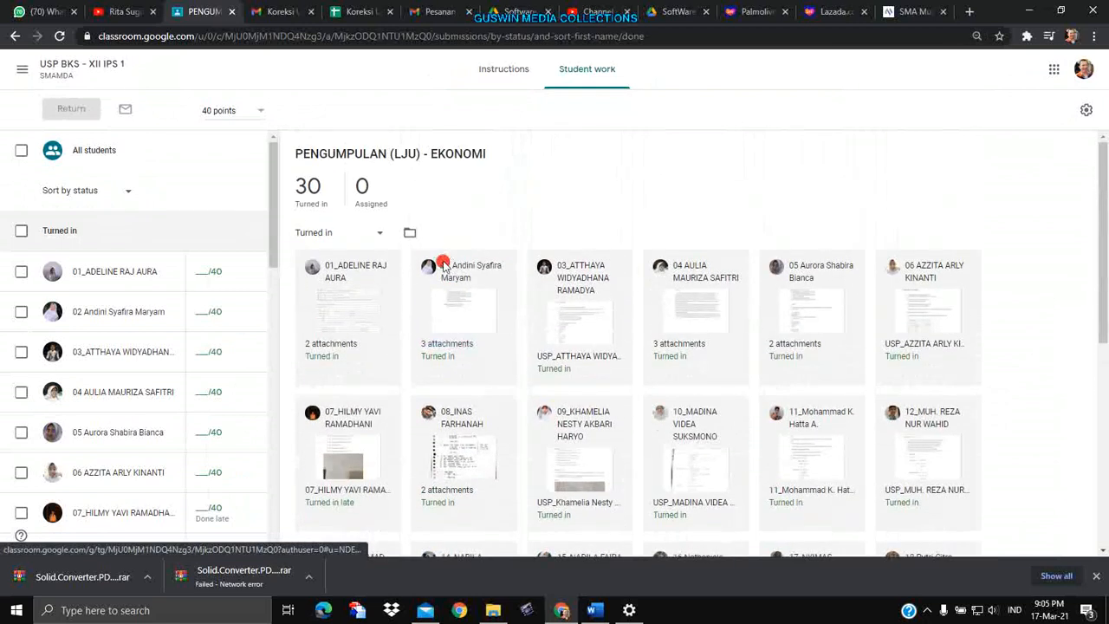
Open the first student's Ekonomi submission and examine the handwritten answer sheet up close and as a whole page.
{"action": "left_click", "coordinate": [350, 320]}
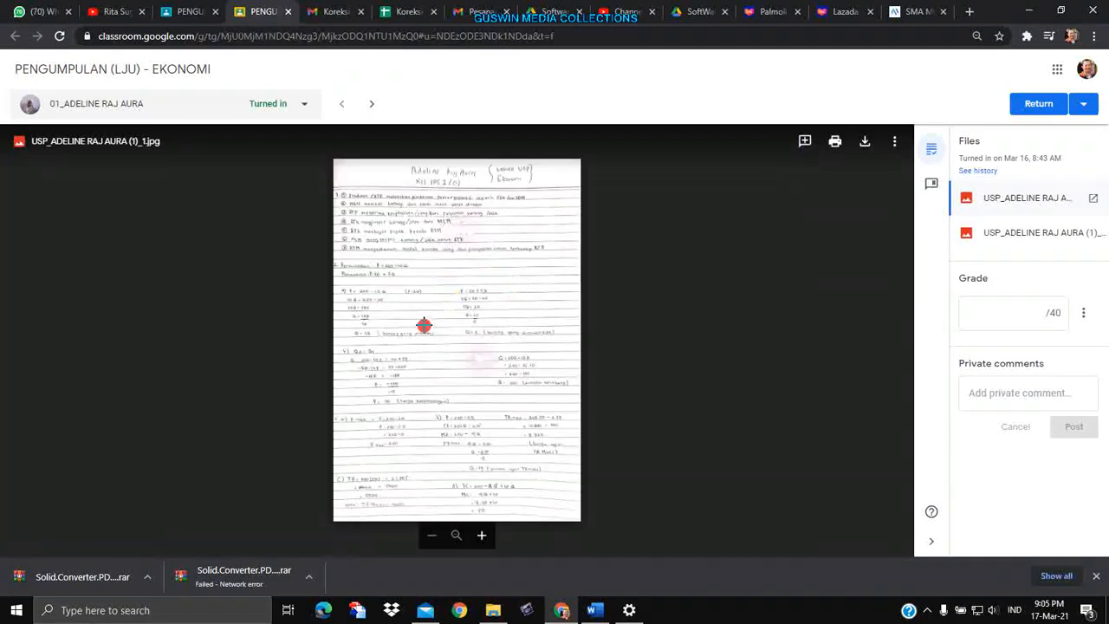
{"action": "scroll", "coordinate": [448, 288], "scroll_direction": "up", "scroll_amount": 5}
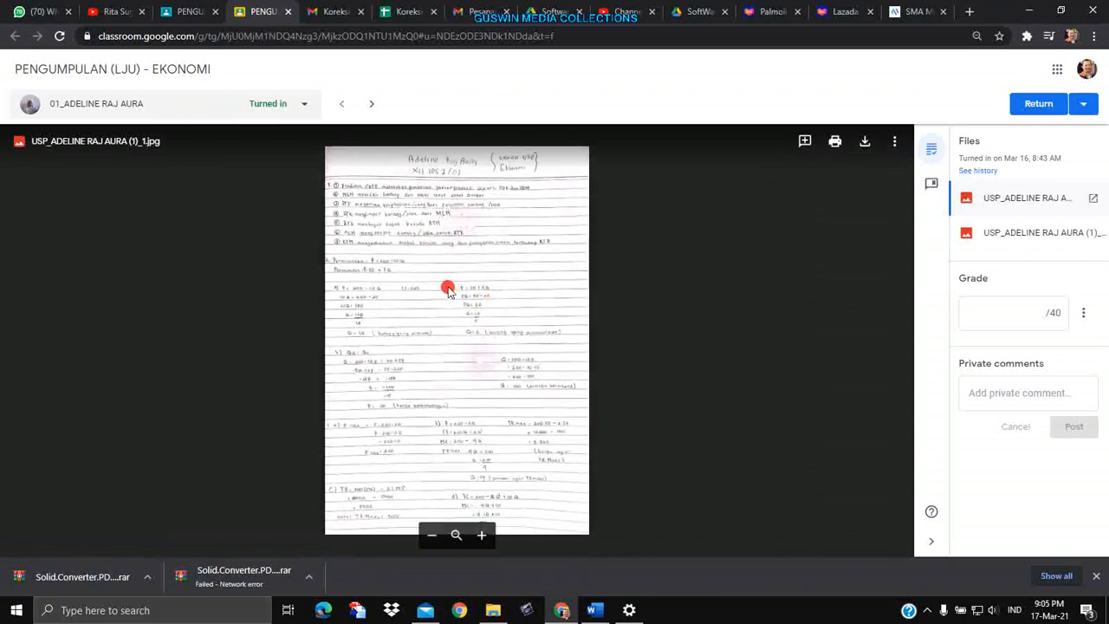
{"action": "scroll", "coordinate": [448, 288], "scroll_direction": "down", "scroll_amount": 3}
{"action": "scroll", "coordinate": [448, 288], "scroll_direction": "down", "scroll_amount": 3}
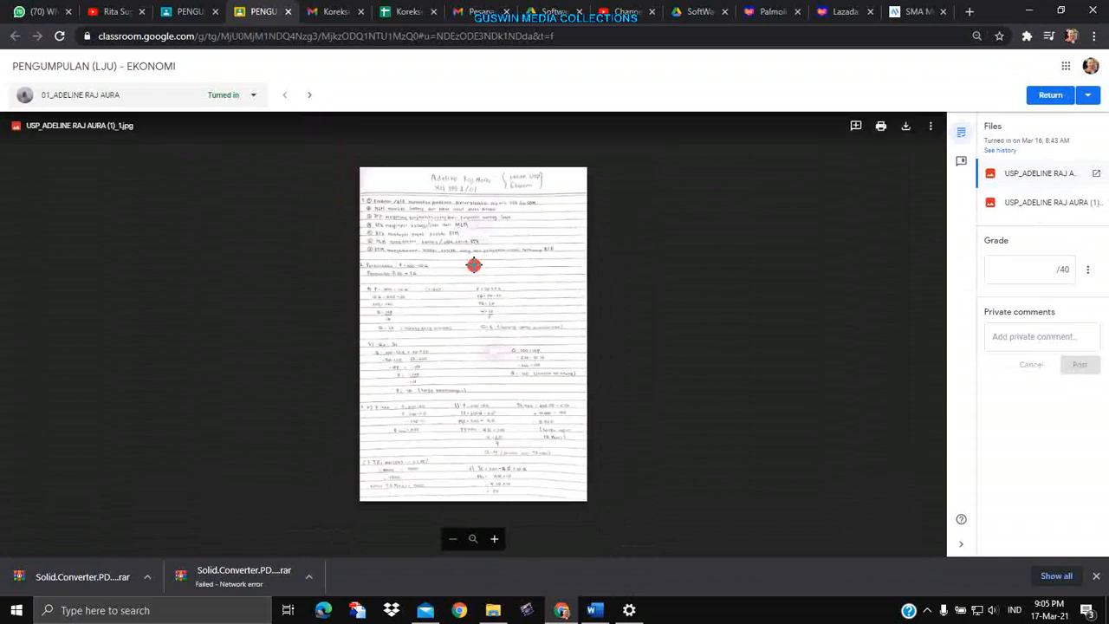
{"action": "scroll", "coordinate": [473, 266], "scroll_direction": "up", "scroll_amount": 3}
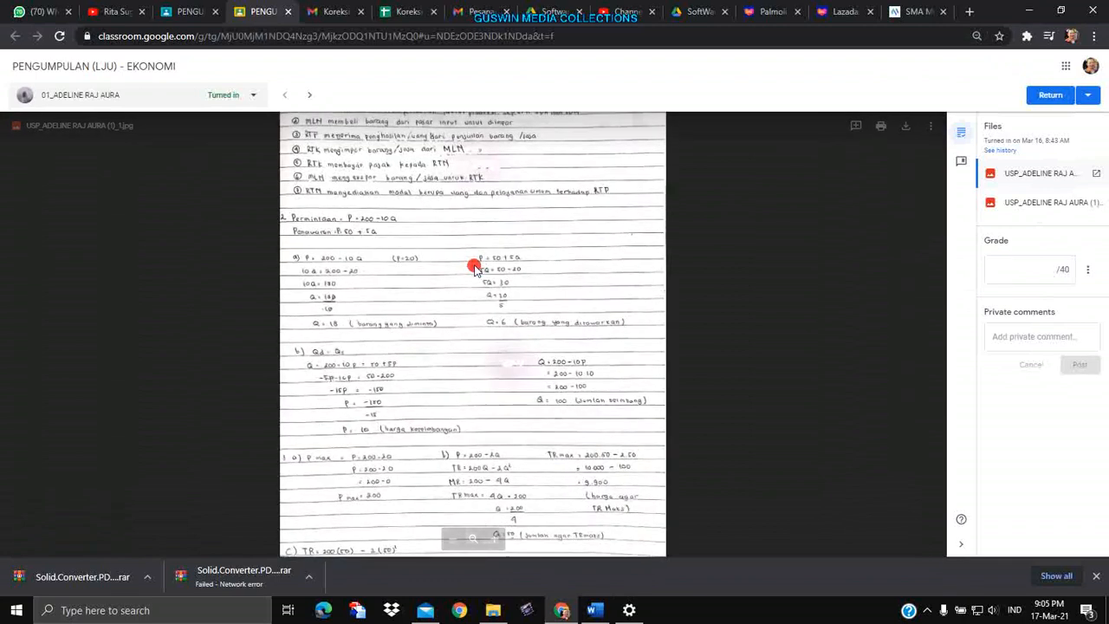
{"action": "scroll", "coordinate": [473, 265], "scroll_direction": "up", "scroll_amount": 1, "text": "ctrl"}
{"action": "scroll", "coordinate": [473, 265], "scroll_direction": "up", "scroll_amount": 2}
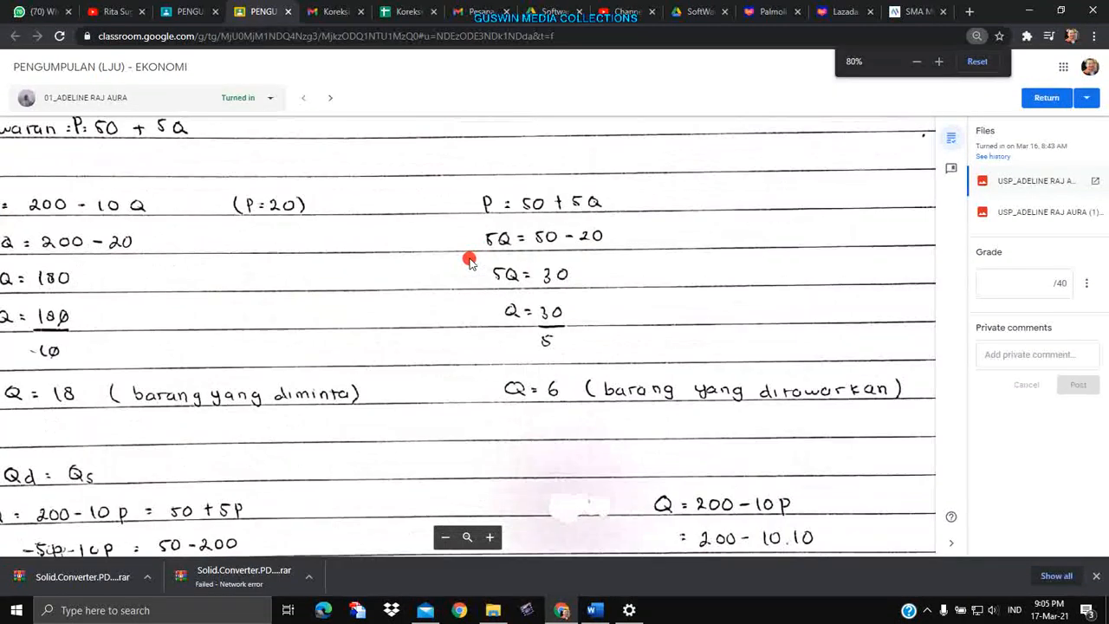
{"action": "scroll", "coordinate": [471, 262], "scroll_direction": "down", "scroll_amount": 3}
{"action": "scroll", "coordinate": [470, 262], "scroll_direction": "down", "scroll_amount": 3}
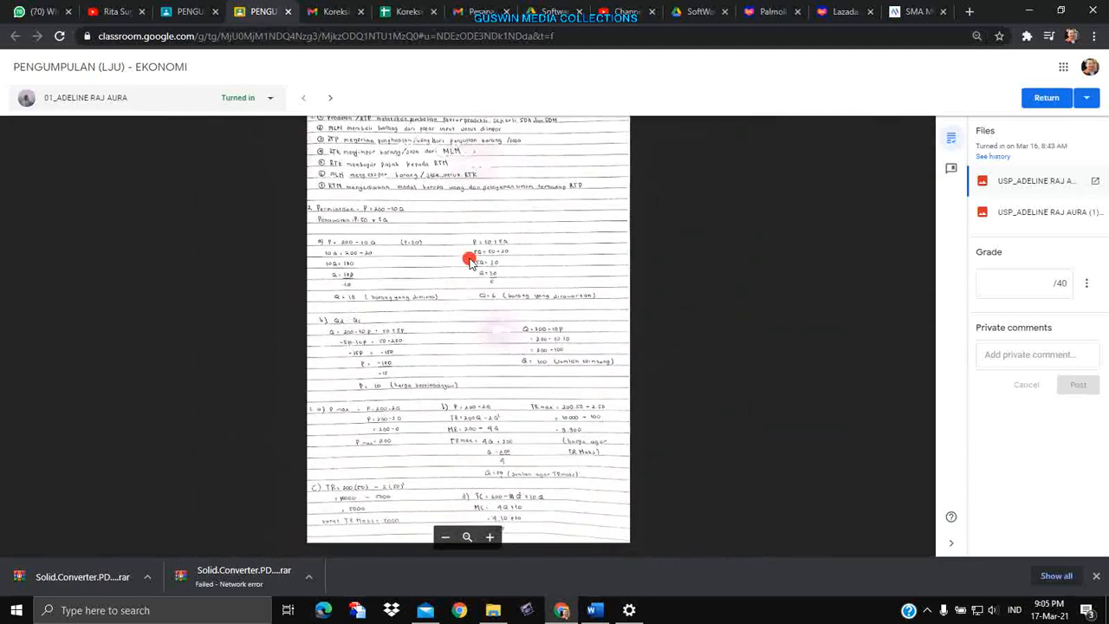
{"action": "scroll", "coordinate": [550, 239], "scroll_direction": "up", "scroll_amount": 3}
{"action": "scroll", "coordinate": [551, 239], "scroll_direction": "down", "scroll_amount": 3}
{"action": "scroll", "coordinate": [666, 242], "scroll_direction": "down", "scroll_amount": 3}
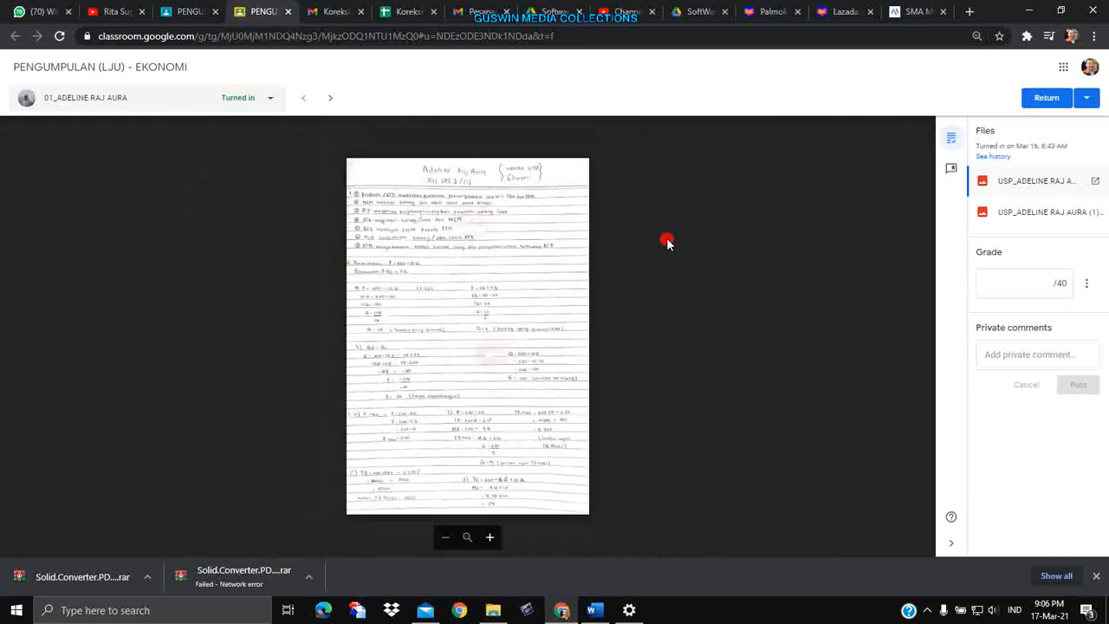
{"action": "left_click", "coordinate": [981, 288]}
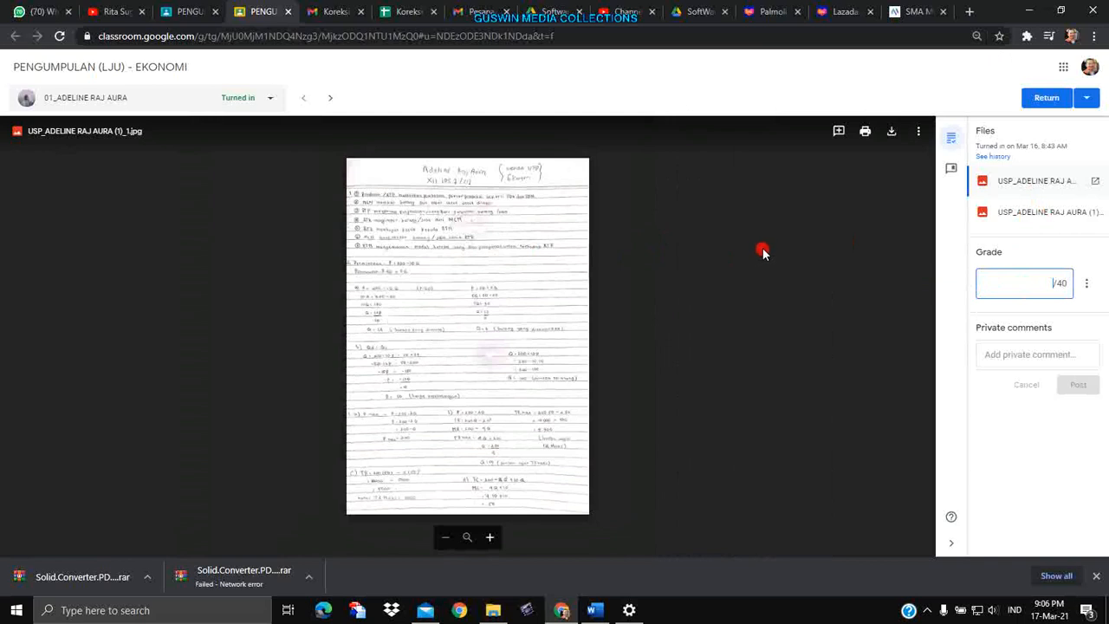
{"action": "left_click", "coordinate": [793, 303]}
{"action": "left_click", "coordinate": [1017, 284]}
{"action": "left_click", "coordinate": [772, 328]}
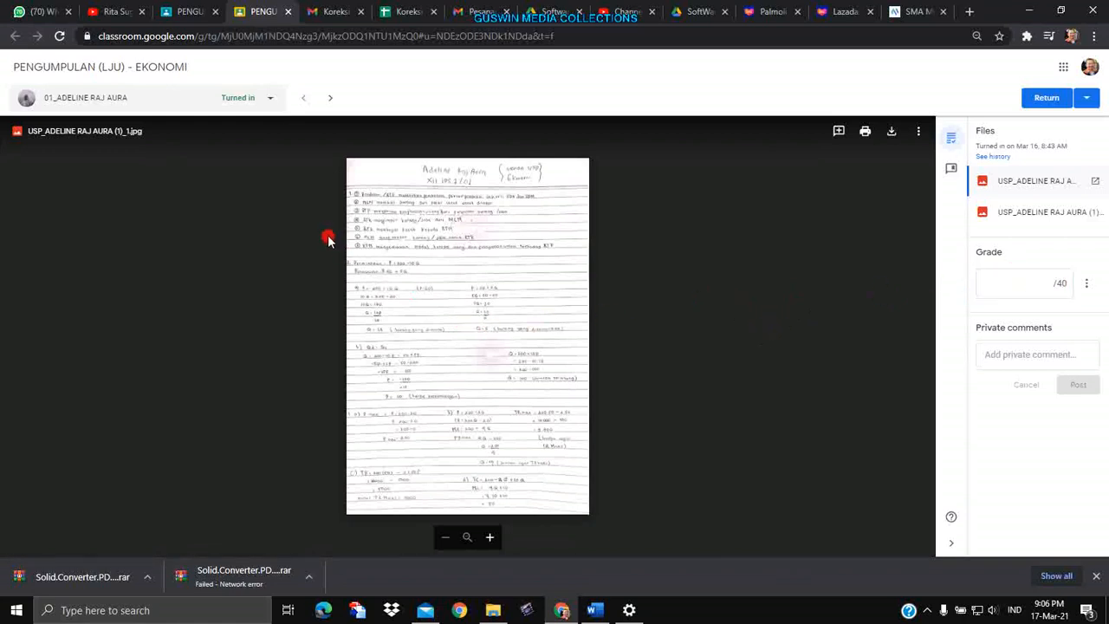
Advance past the second student's submission to the third student's and read through the typed answers.
{"action": "left_click", "coordinate": [332, 99]}
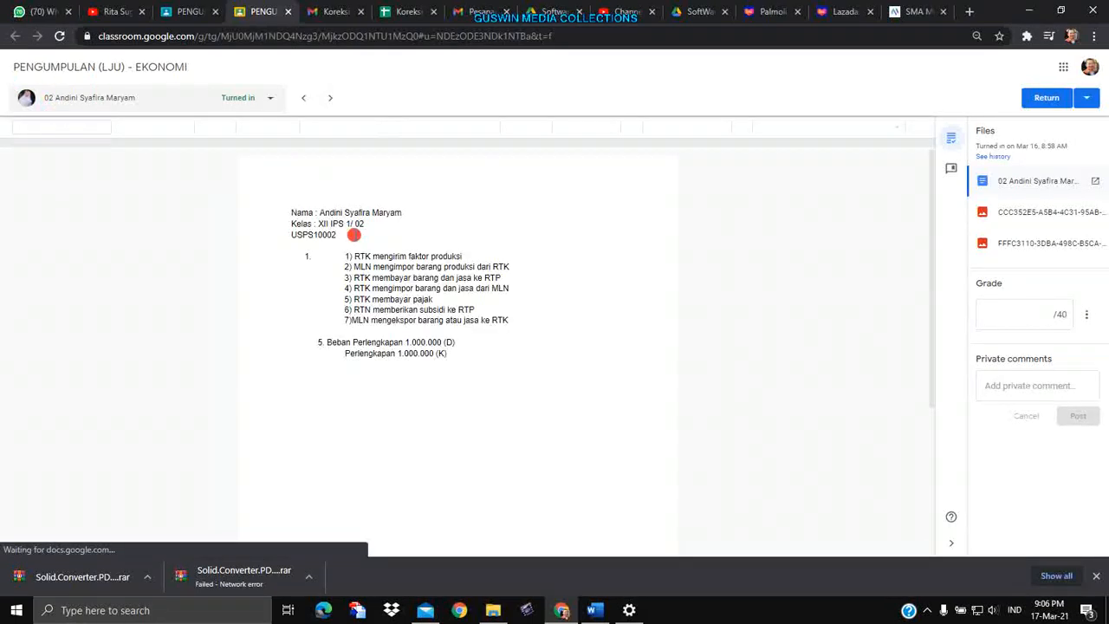
{"action": "left_click", "coordinate": [332, 99]}
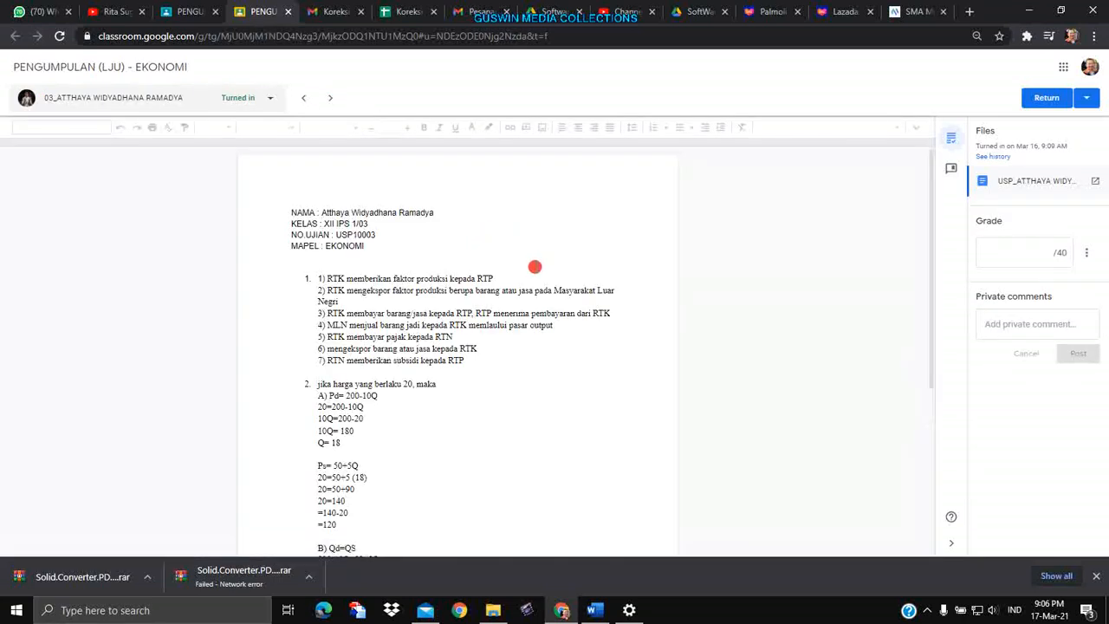
{"action": "scroll", "coordinate": [494, 273], "scroll_direction": "down", "scroll_amount": 2}
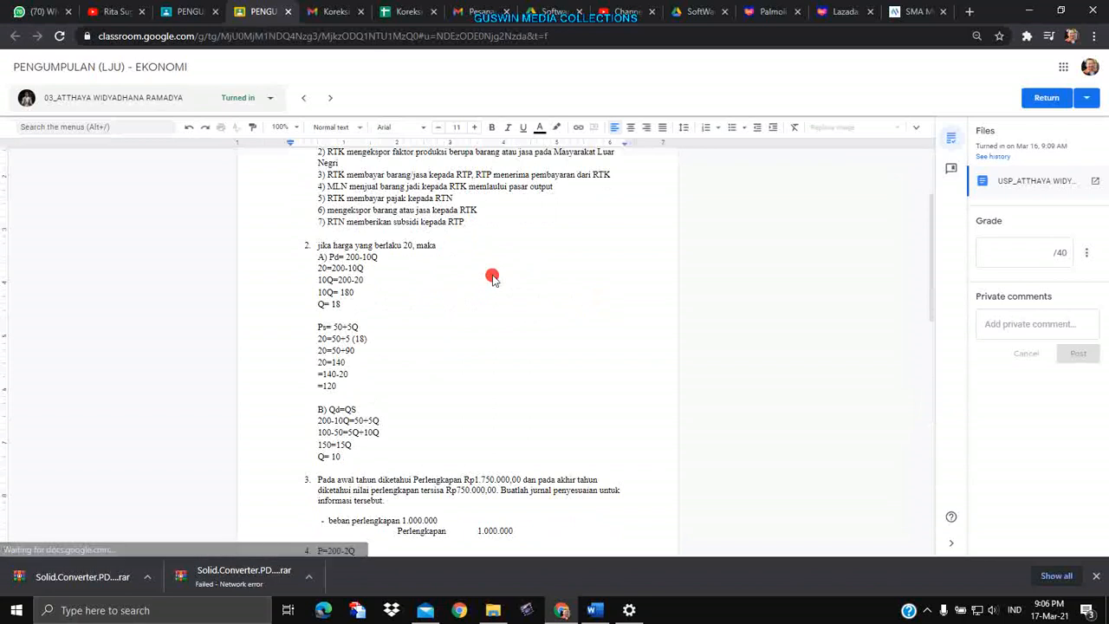
{"action": "scroll", "coordinate": [490, 276], "scroll_direction": "down", "scroll_amount": 2}
{"action": "scroll", "coordinate": [491, 277], "scroll_direction": "up", "scroll_amount": 2}
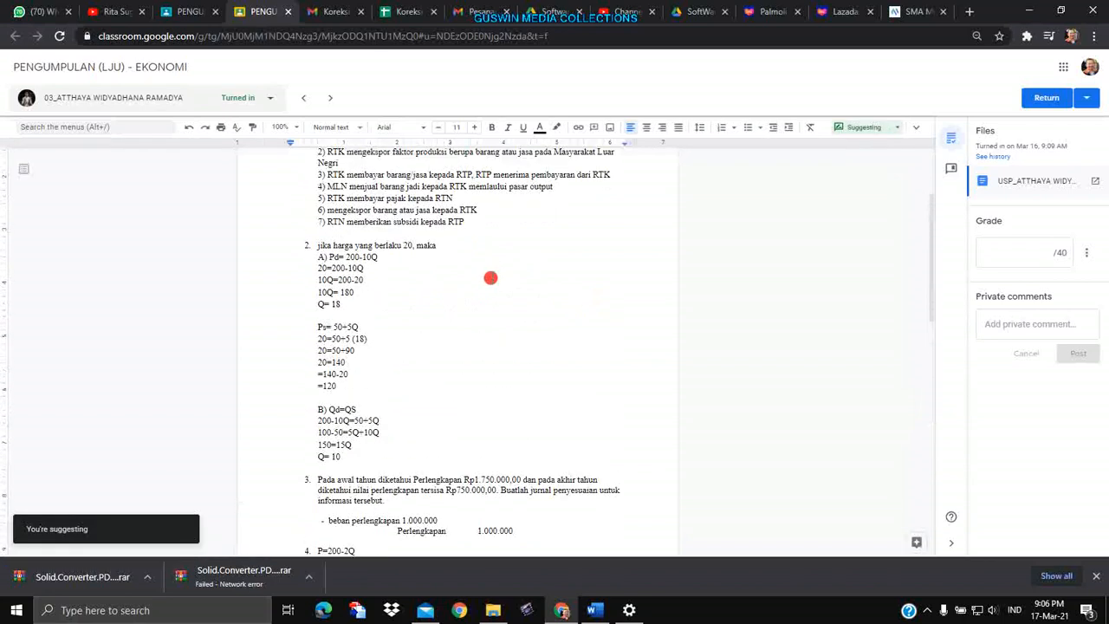
{"action": "scroll", "coordinate": [490, 277], "scroll_direction": "up", "scroll_amount": 2}
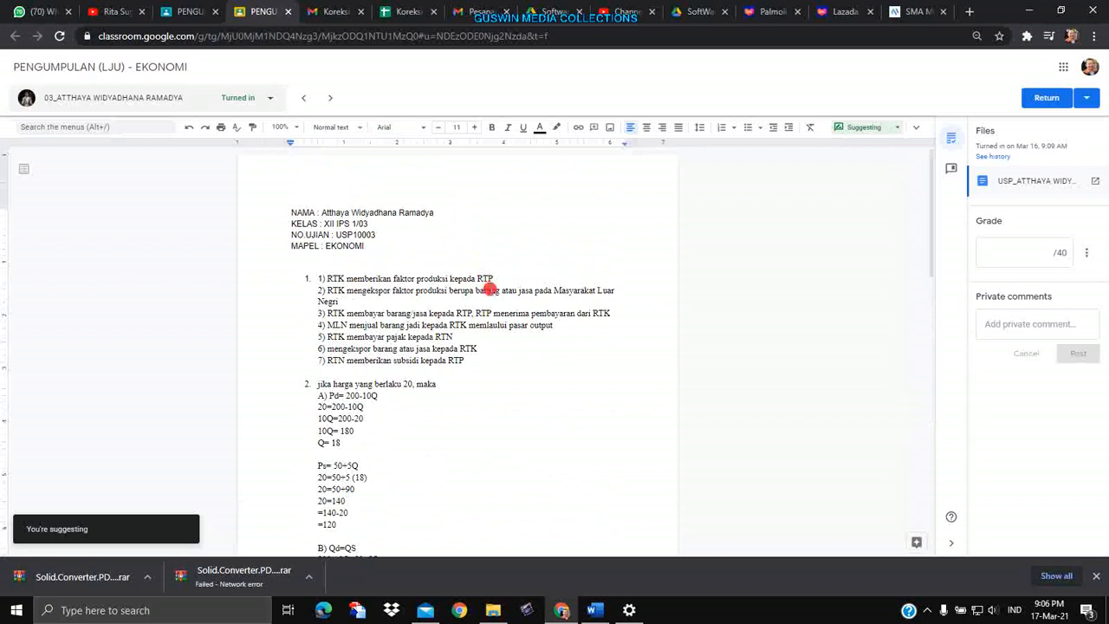
{"action": "scroll", "coordinate": [490, 289], "scroll_direction": "down", "scroll_amount": 6}
{"action": "scroll", "coordinate": [485, 285], "scroll_direction": "up", "scroll_amount": 4}
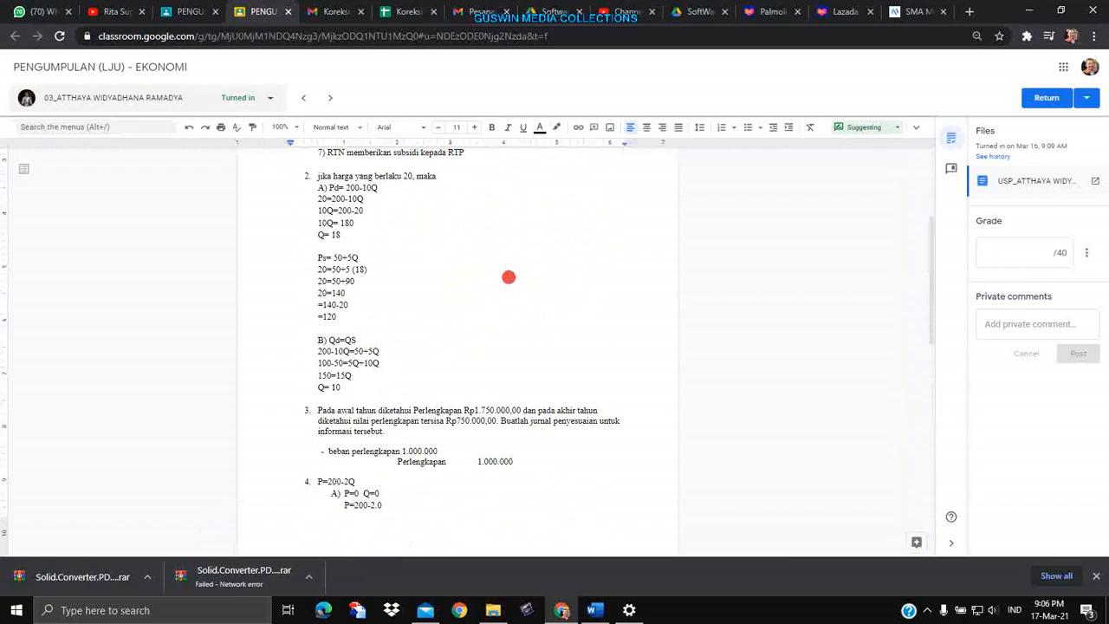
{"action": "scroll", "coordinate": [508, 288], "scroll_direction": "up", "scroll_amount": 2}
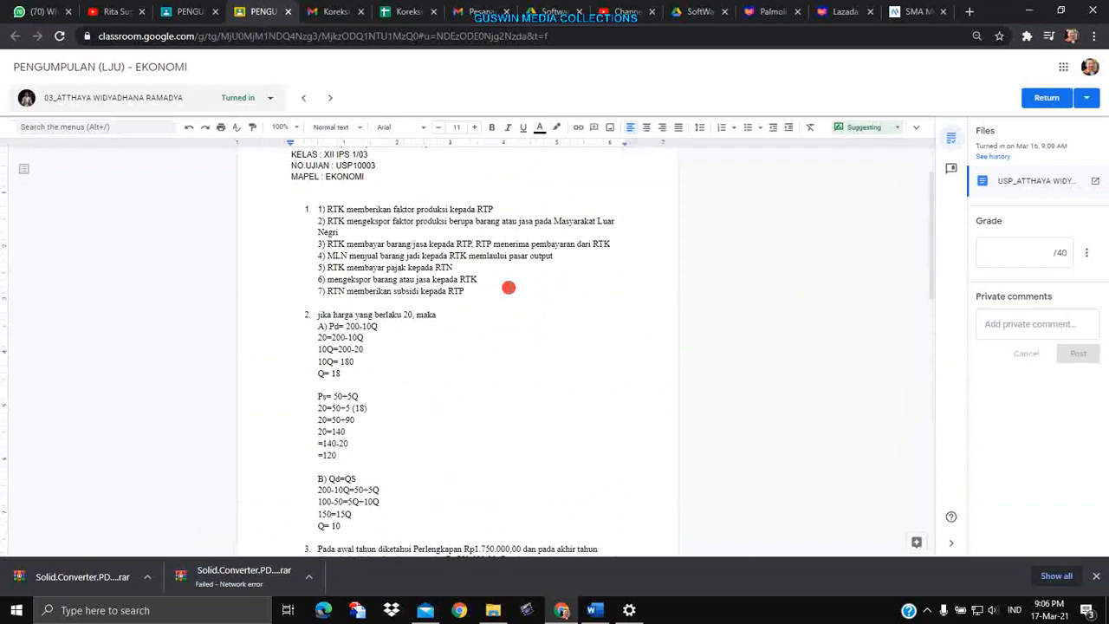
{"action": "scroll", "coordinate": [495, 300], "scroll_direction": "up", "scroll_amount": 1}
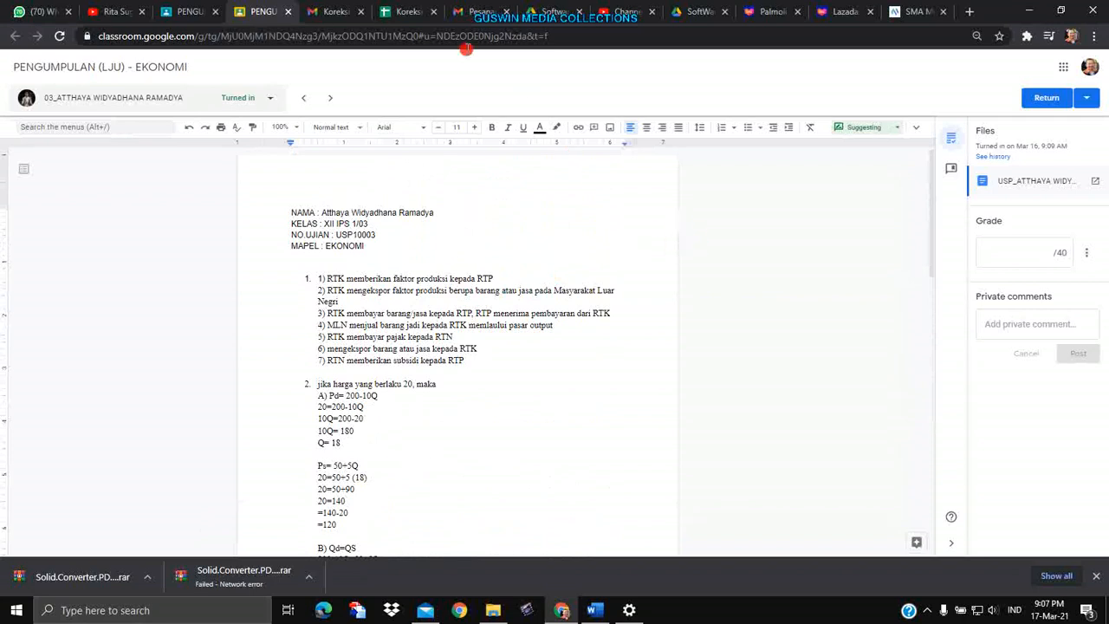
Switch to the Koreksi USP_EKONOMI_GUSWIN spreadsheet and set its zoom to 75%.
{"action": "left_click", "coordinate": [403, 11]}
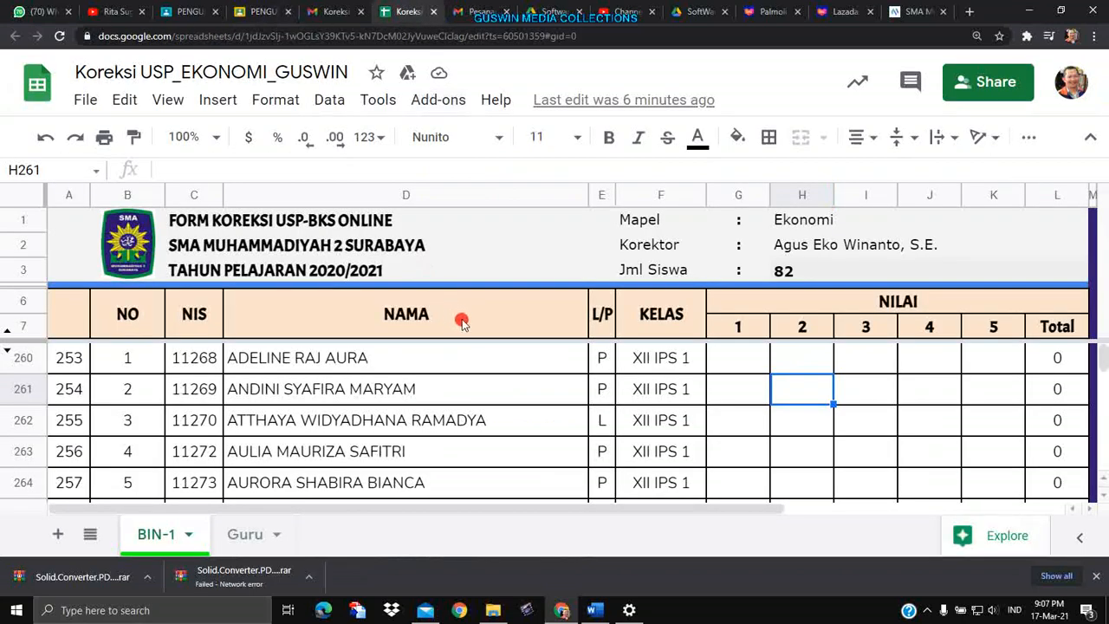
{"action": "scroll", "coordinate": [462, 322], "scroll_direction": "down", "scroll_amount": 3}
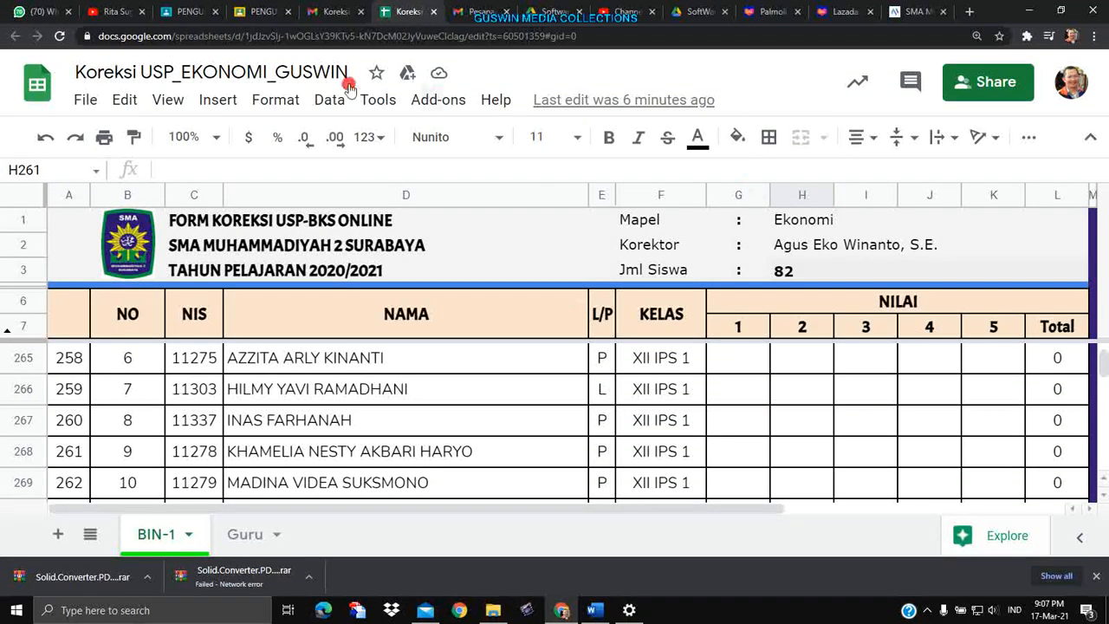
{"action": "left_click", "coordinate": [216, 137]}
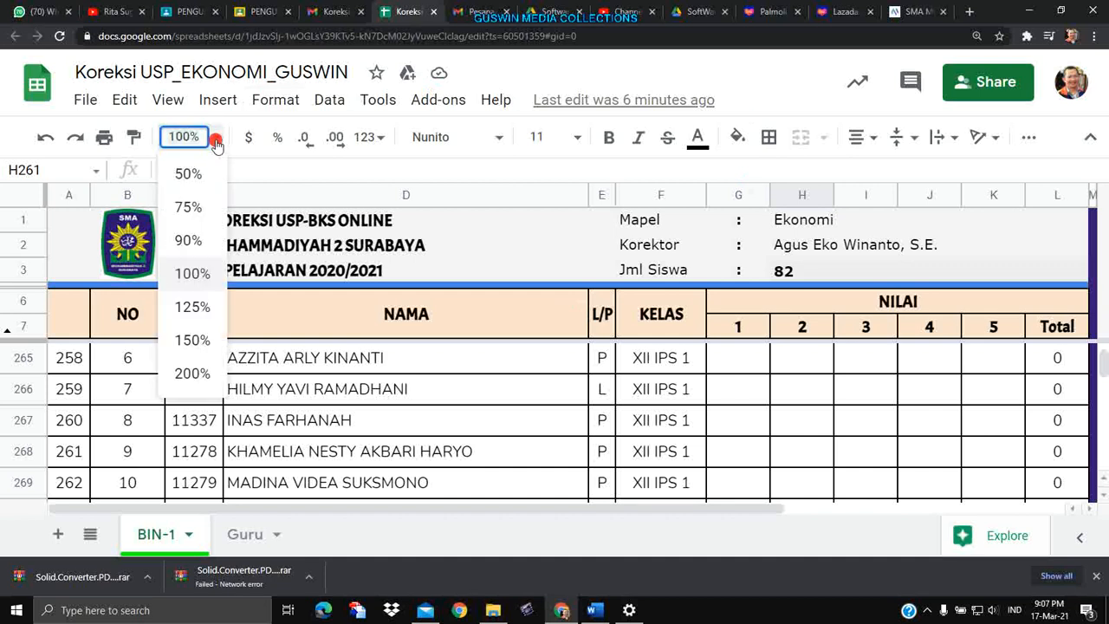
{"action": "left_click", "coordinate": [191, 208]}
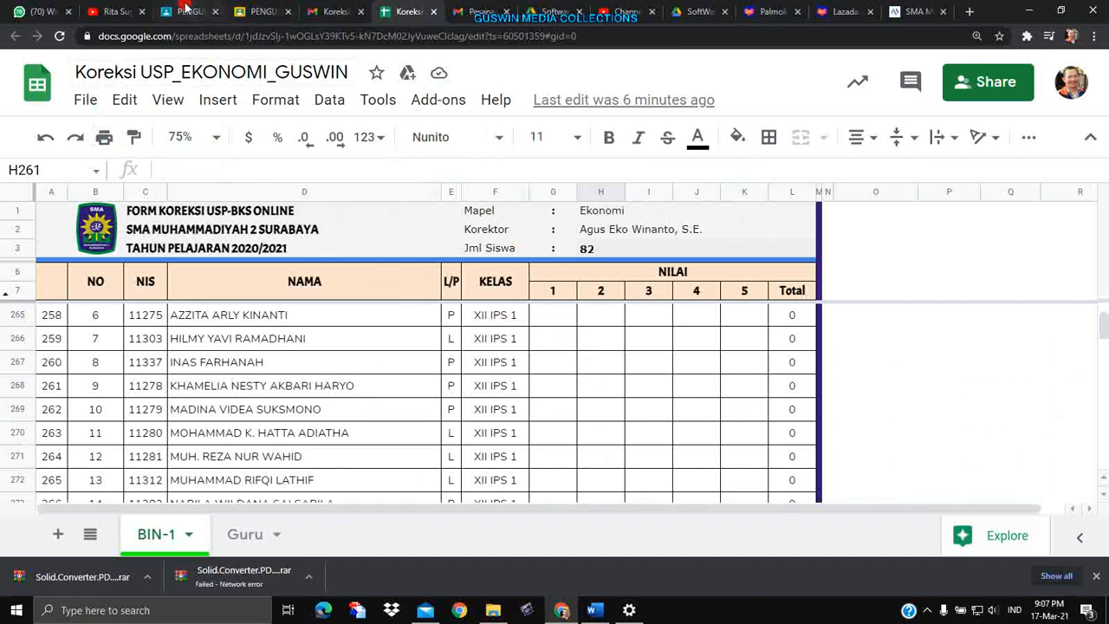
{"action": "left_click", "coordinate": [247, 9]}
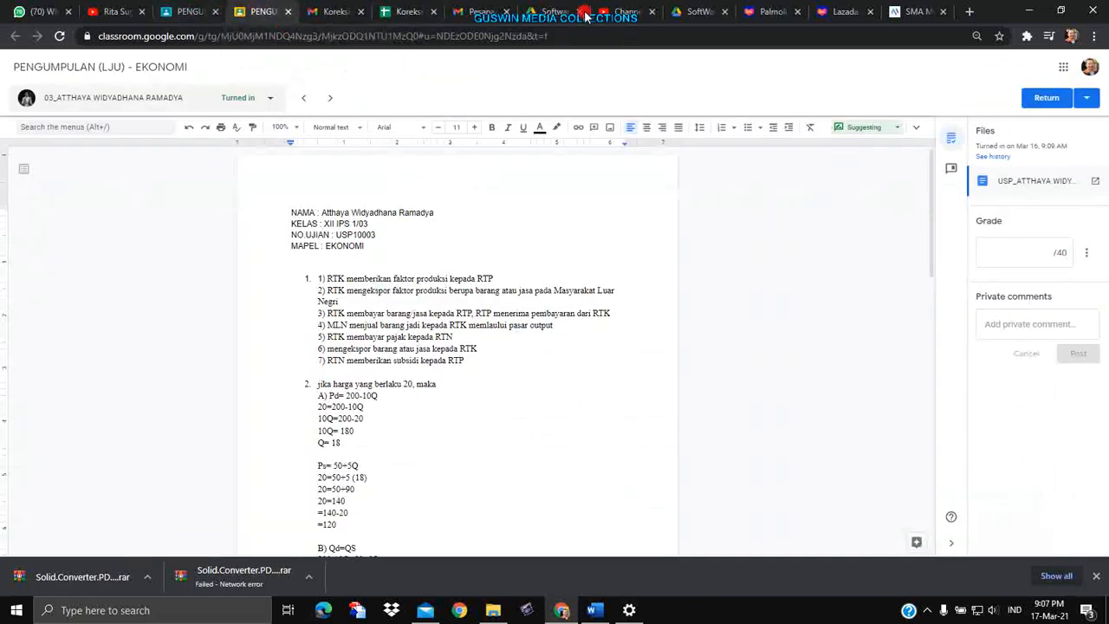
{"action": "left_click", "coordinate": [403, 13]}
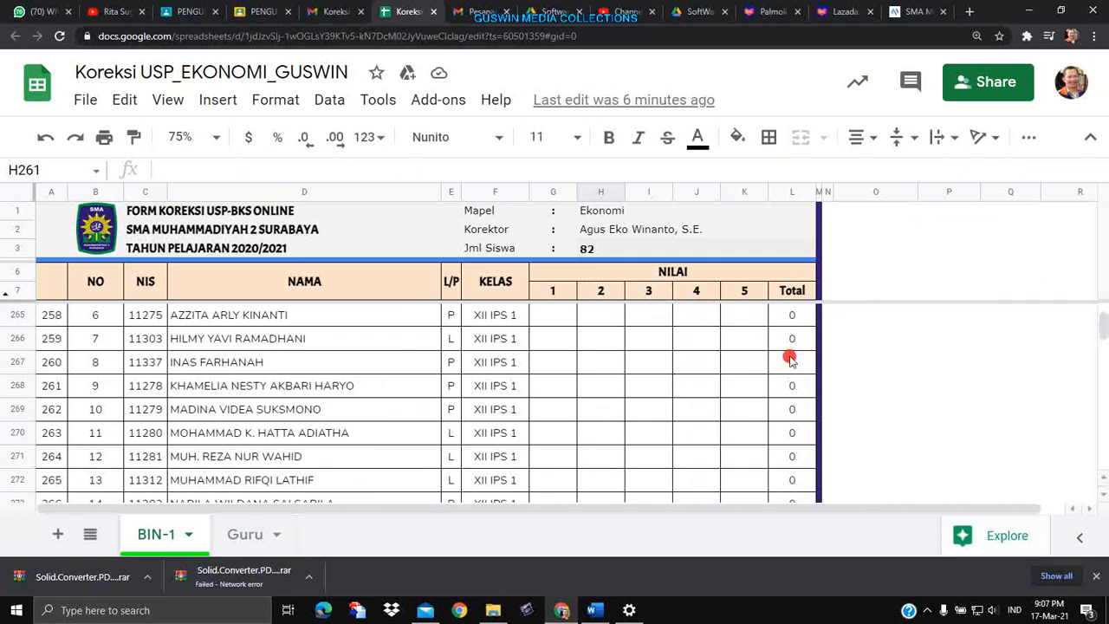
Enter scores of 8 for question 1 and 7 for question 2 in row 265.
{"action": "left_click", "coordinate": [563, 315]}
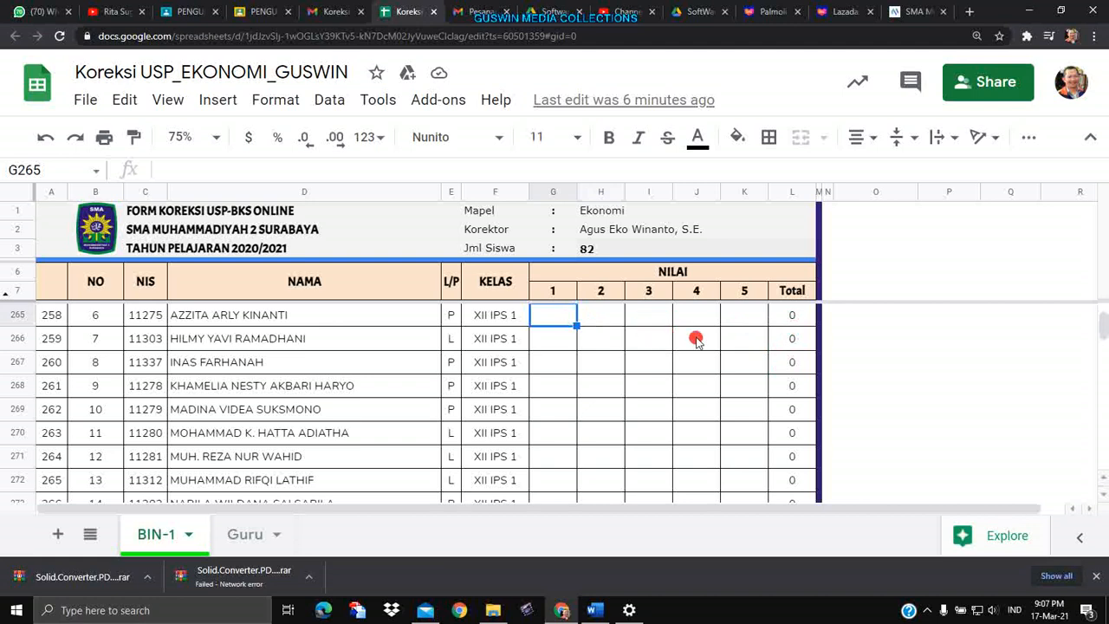
{"action": "type", "text": "8"}
{"action": "key", "text": "Tab"}
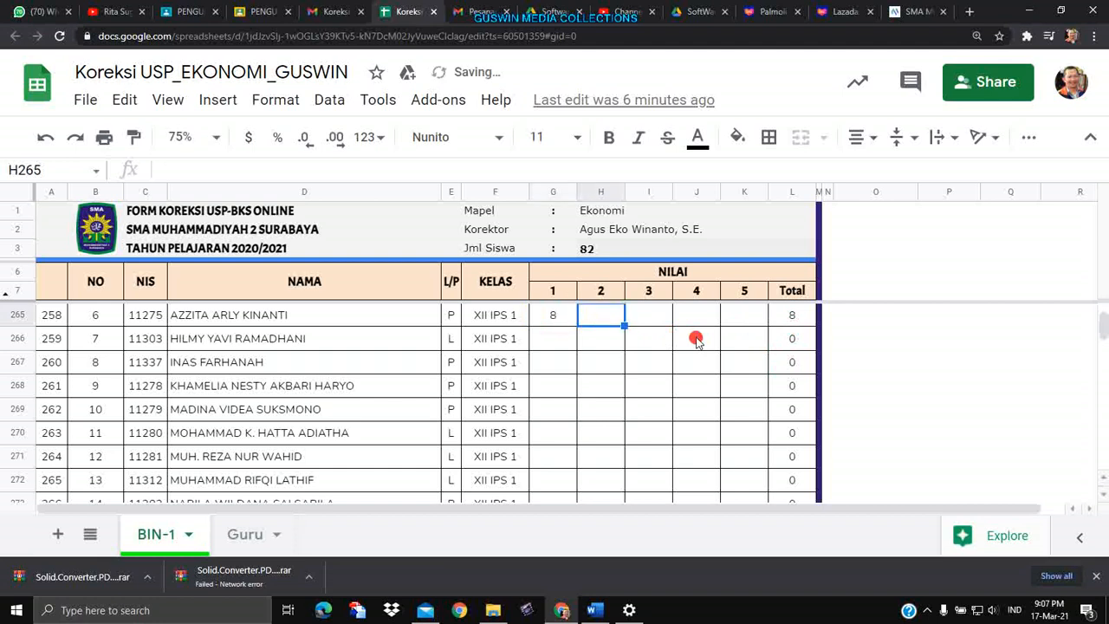
{"action": "type", "text": "7"}
{"action": "key", "text": "Tab"}
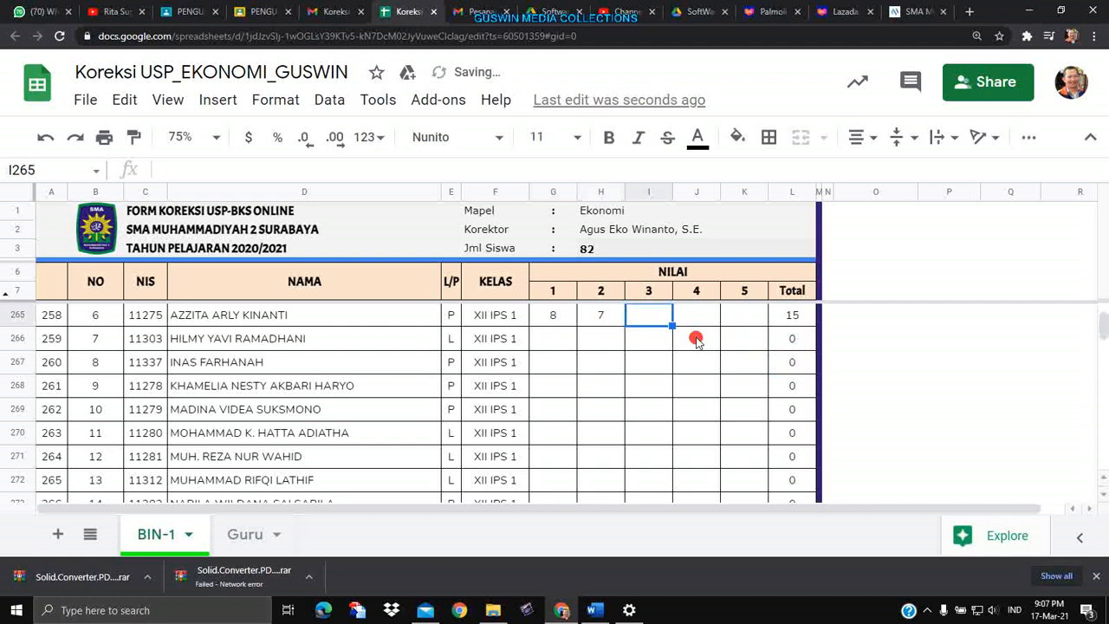
Try to enter a question 3 score above the allowed maximum of 8 in row 265.
{"action": "type", "text": "90"}
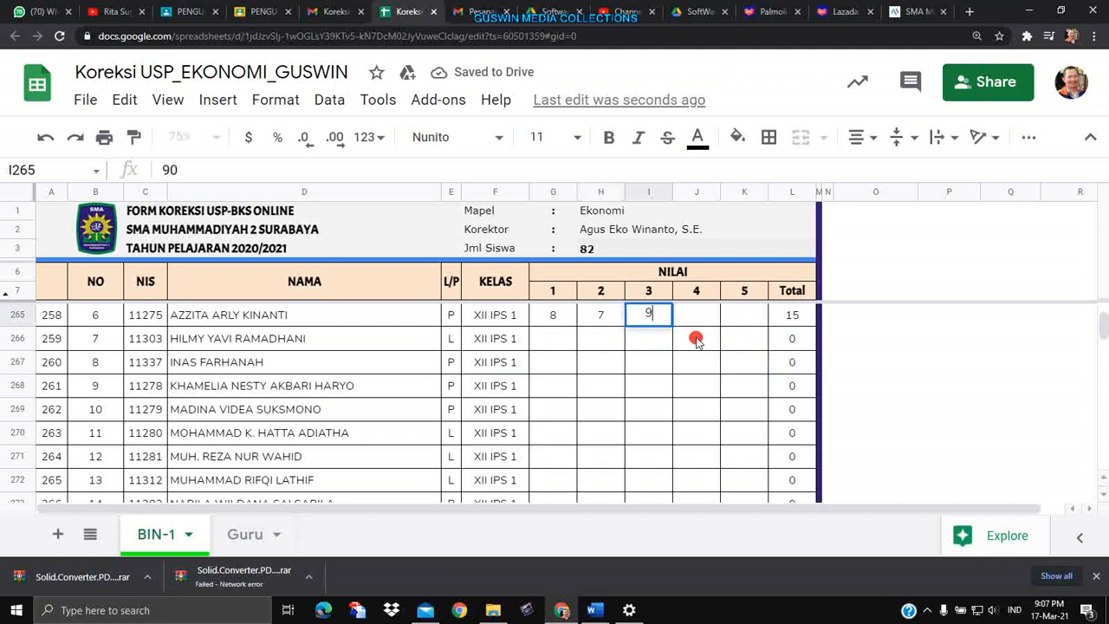
{"action": "key", "text": "Tab"}
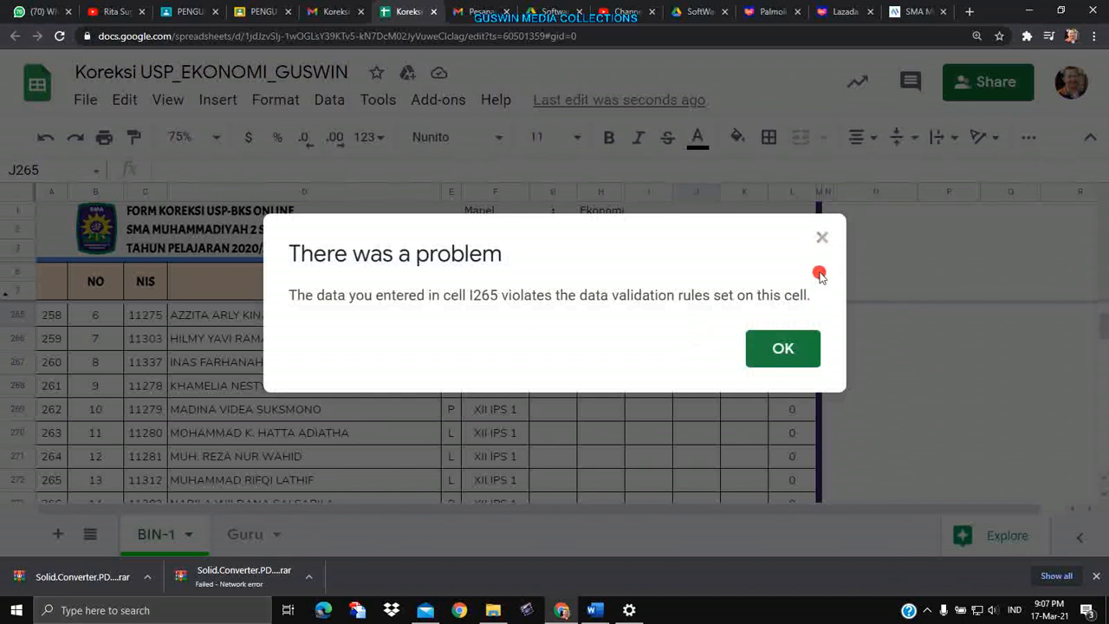
{"action": "left_click", "coordinate": [824, 240]}
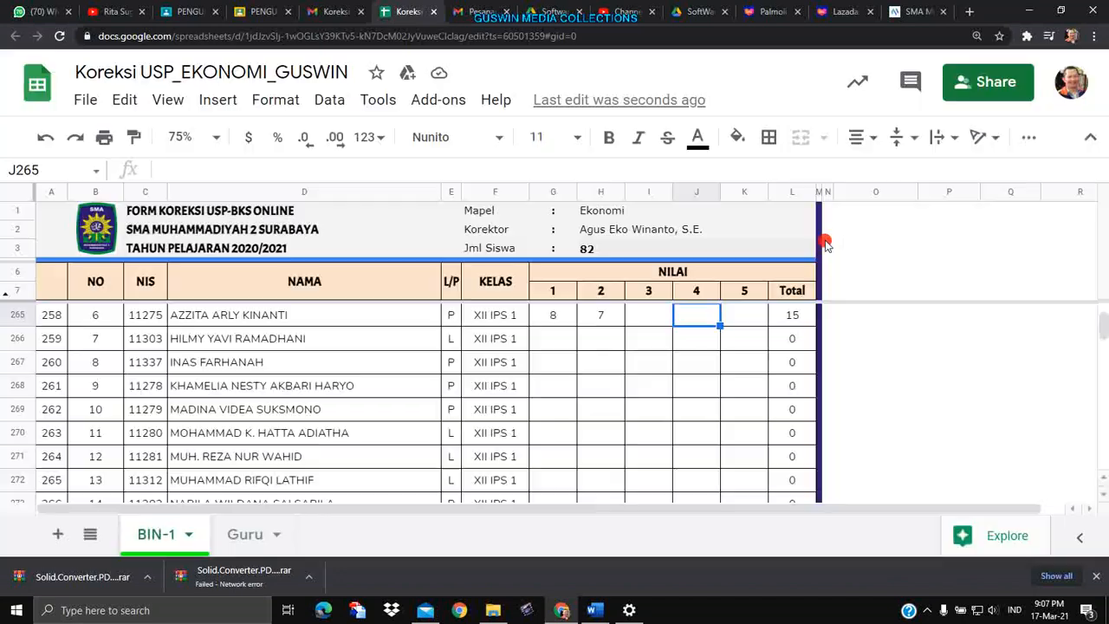
{"action": "left_click", "coordinate": [613, 313]}
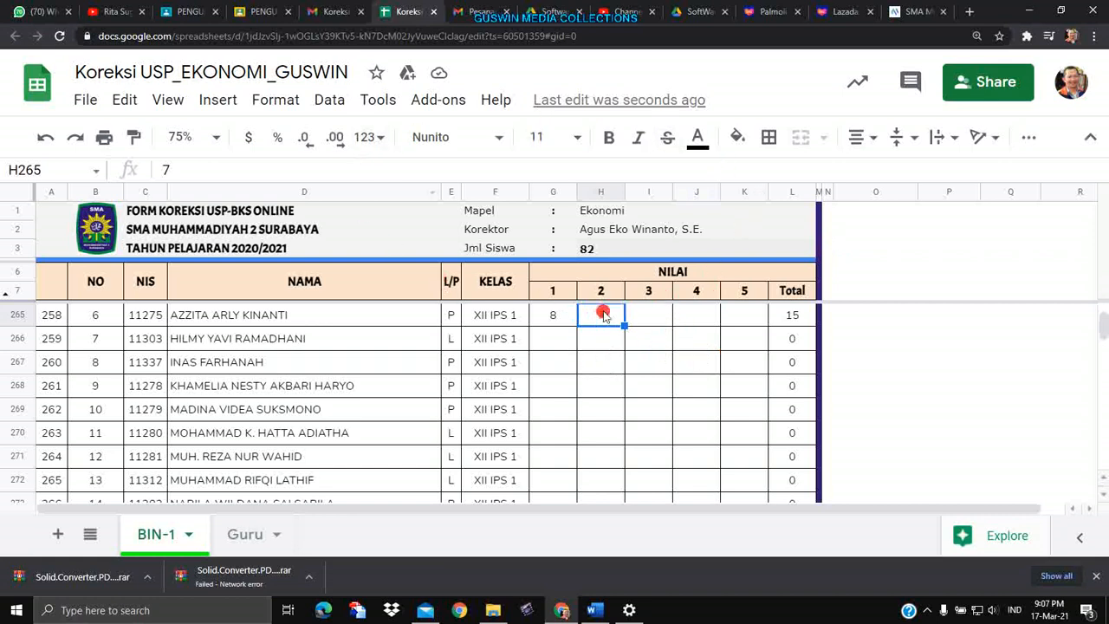
{"action": "left_click", "coordinate": [658, 316]}
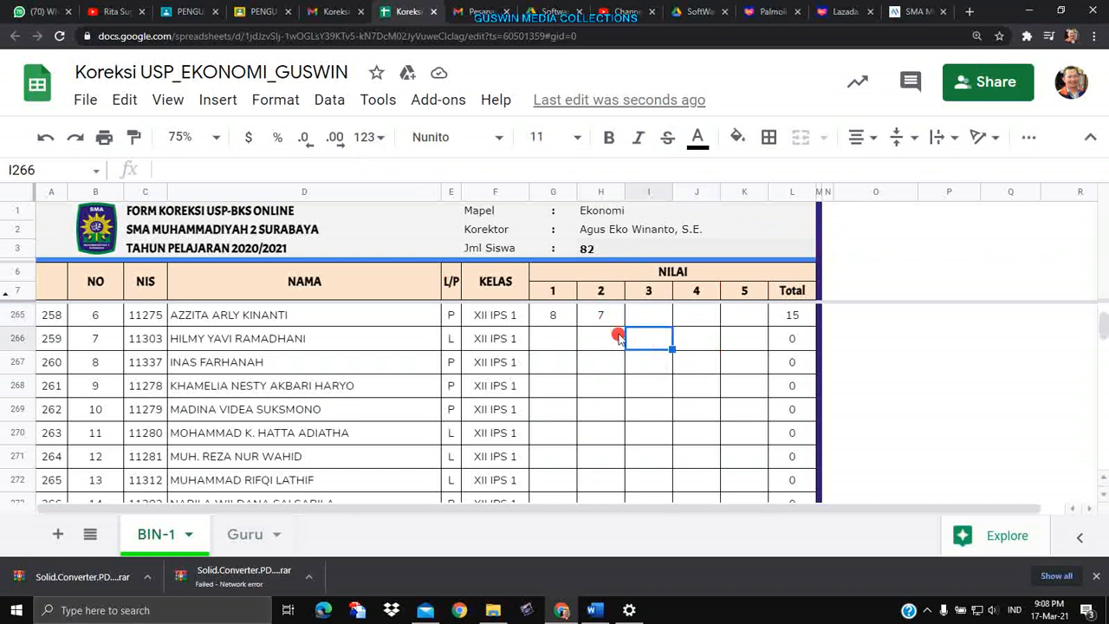
Look over the NILAI score cells for the XII IPS 1 students, from row 260 downward.
{"action": "left_click_drag", "start_coordinate": [557, 313], "coordinate": [732, 384]}
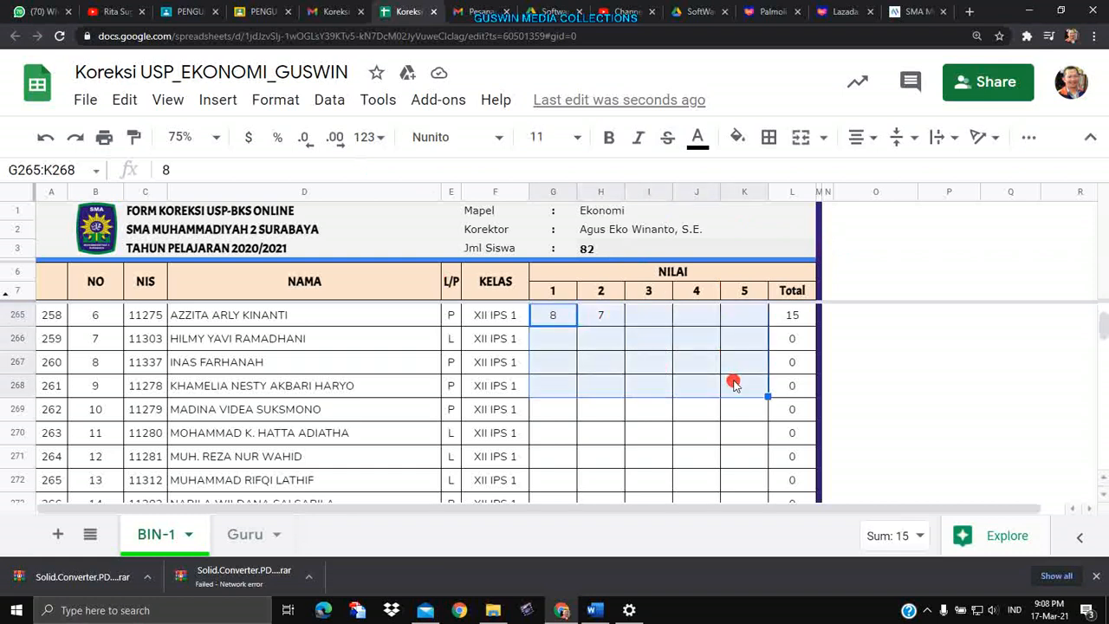
{"action": "scroll", "coordinate": [665, 403], "scroll_direction": "down", "scroll_amount": 4}
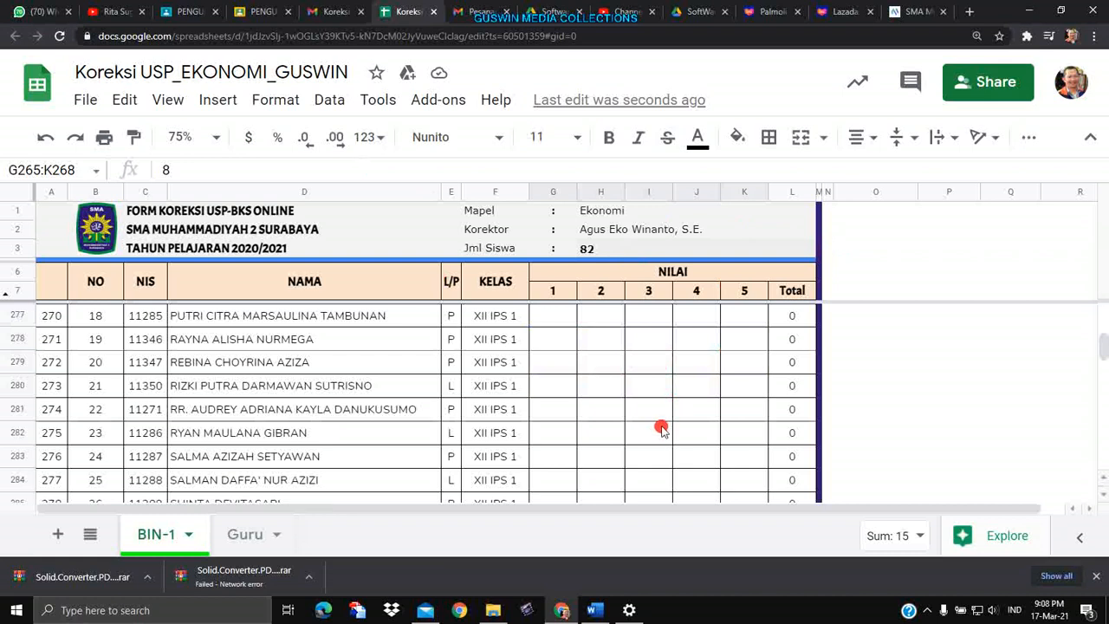
{"action": "scroll", "coordinate": [663, 415], "scroll_direction": "up", "scroll_amount": 6}
{"action": "scroll", "coordinate": [664, 403], "scroll_direction": "down", "scroll_amount": 1}
{"action": "scroll", "coordinate": [660, 394], "scroll_direction": "up", "scroll_amount": 1}
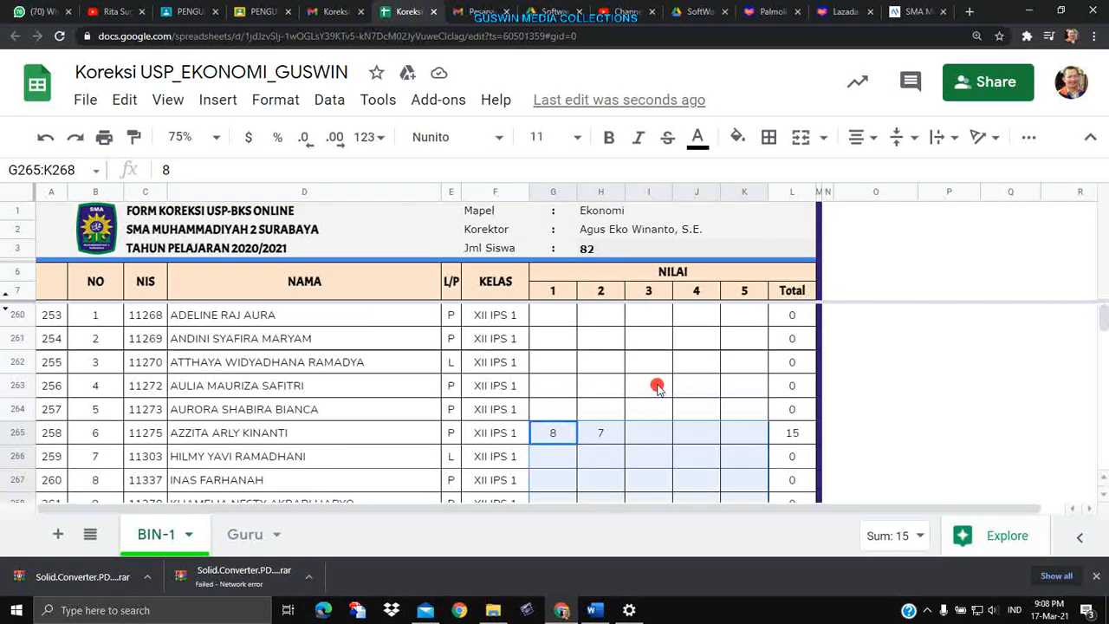
{"action": "left_click", "coordinate": [656, 387]}
{"action": "left_click_drag", "start_coordinate": [549, 310], "coordinate": [732, 452]}
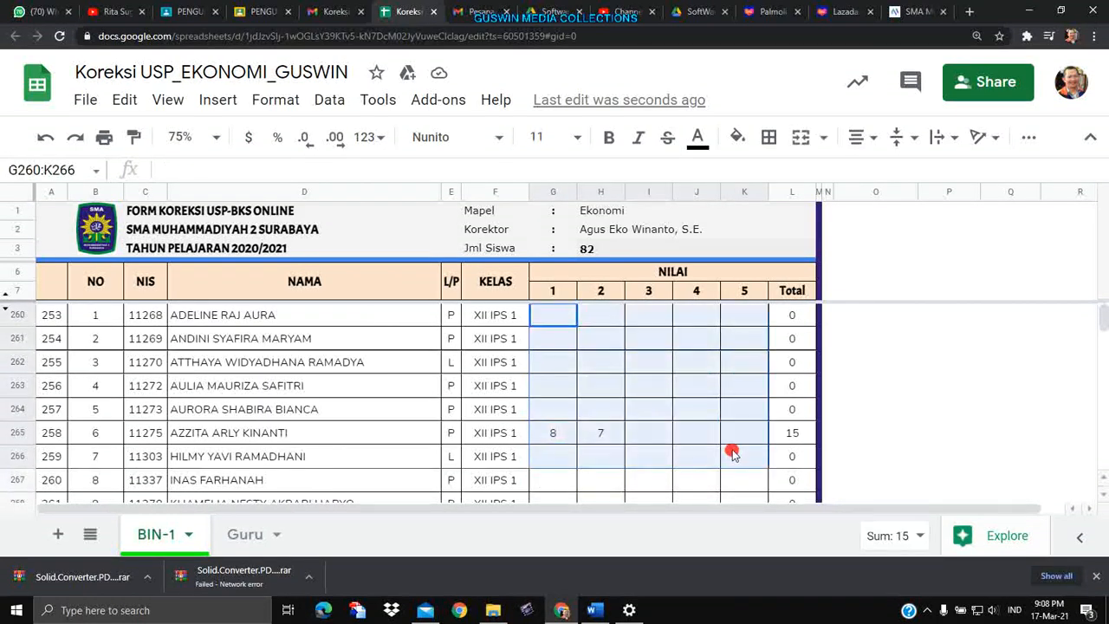
{"action": "left_click", "coordinate": [631, 408]}
Examine the data validation criteria and invalid-data handling for the score cells G260:K260, leaving the settings unchanged.
{"action": "left_click_drag", "start_coordinate": [552, 318], "coordinate": [753, 322]}
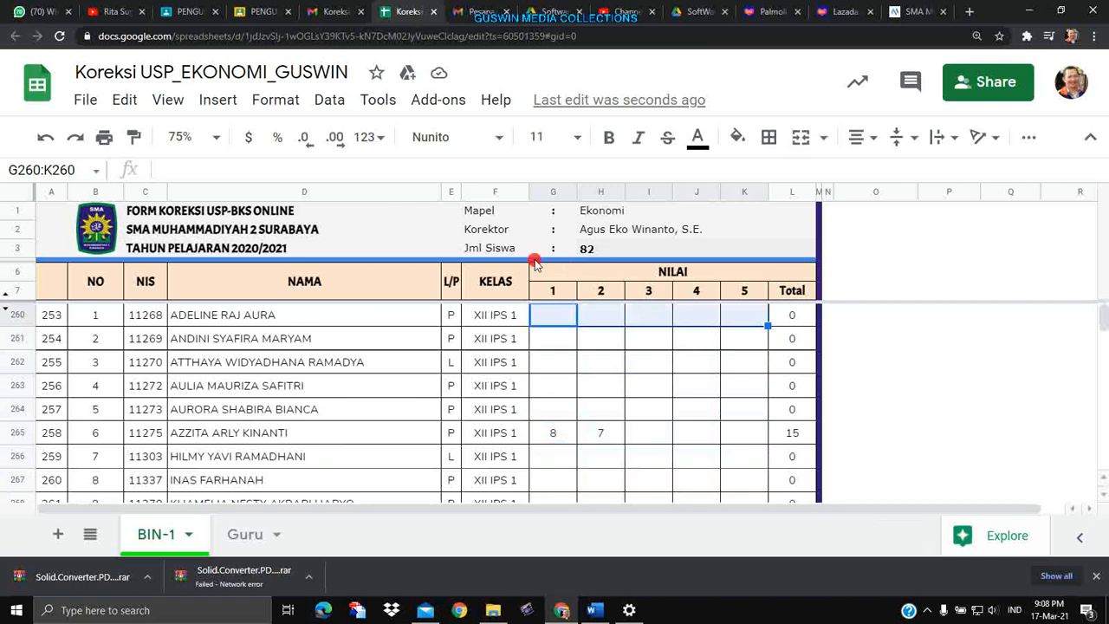
{"action": "left_click", "coordinate": [339, 104]}
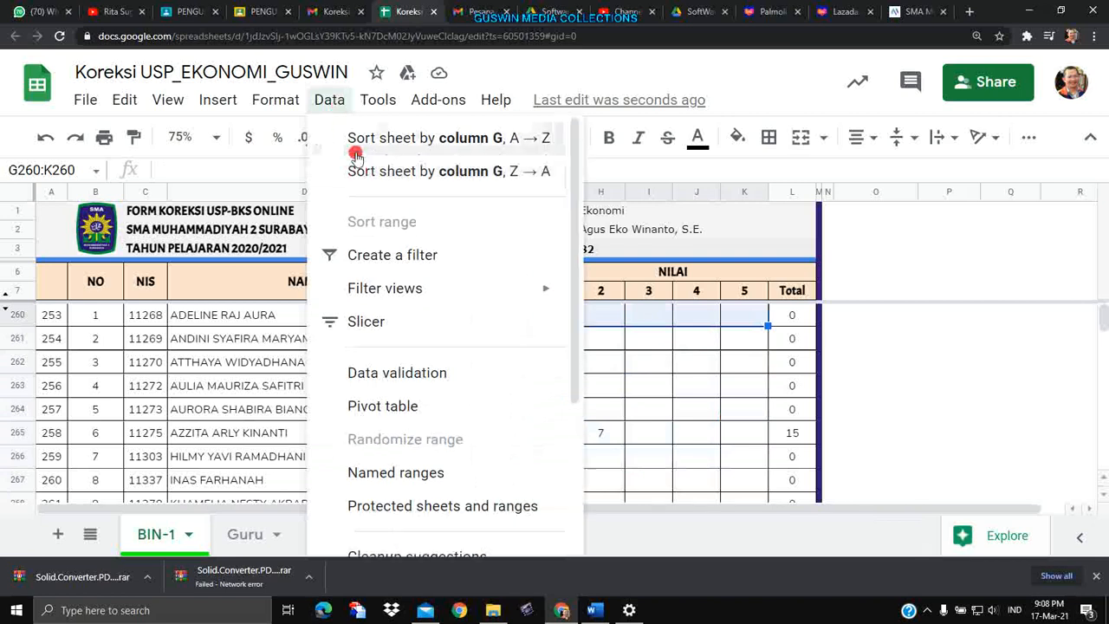
{"action": "left_click", "coordinate": [330, 108]}
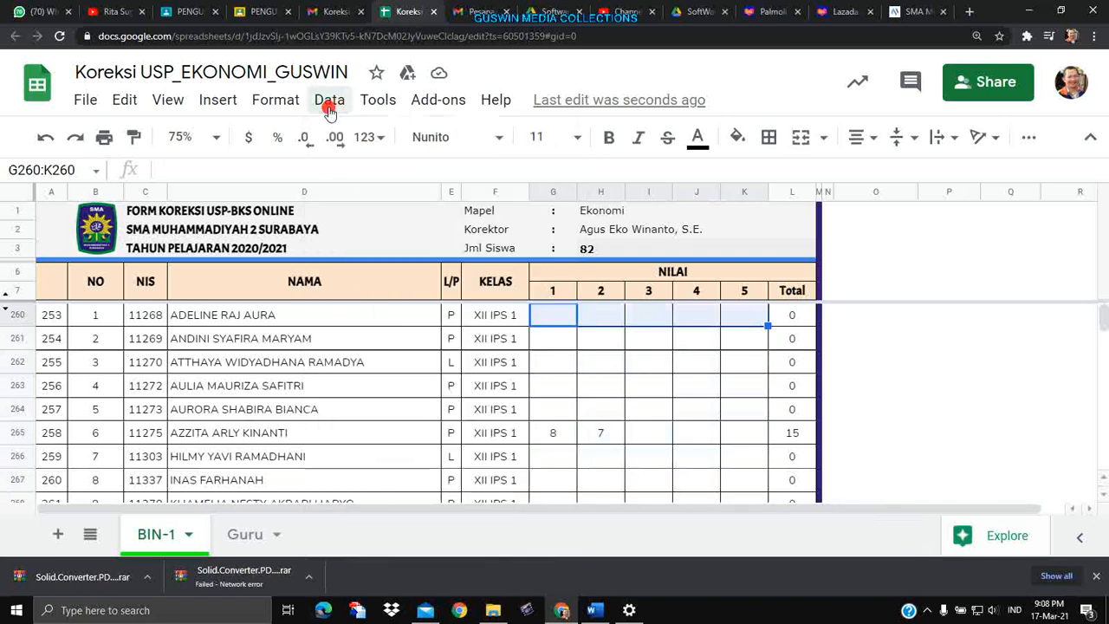
{"action": "left_click", "coordinate": [329, 109]}
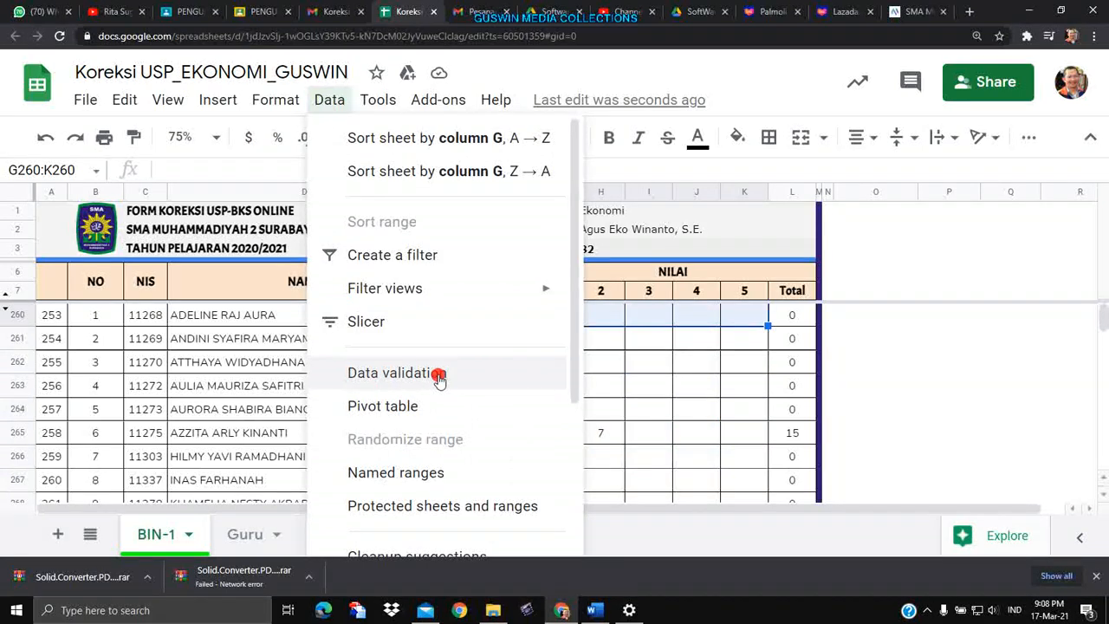
{"action": "left_click", "coordinate": [439, 375]}
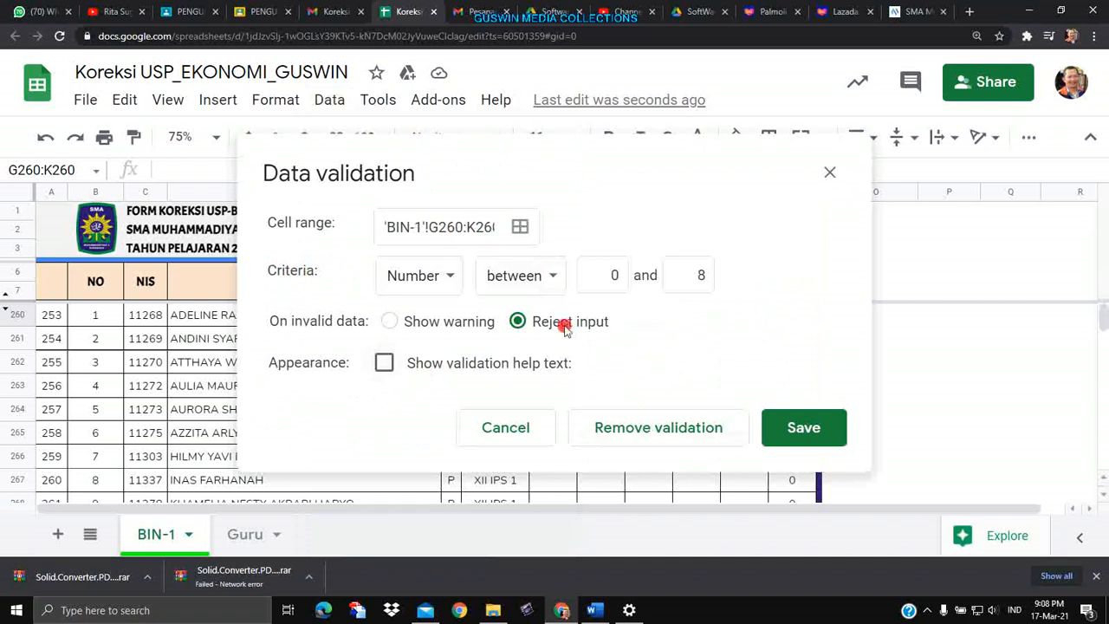
{"action": "left_click", "coordinate": [829, 172]}
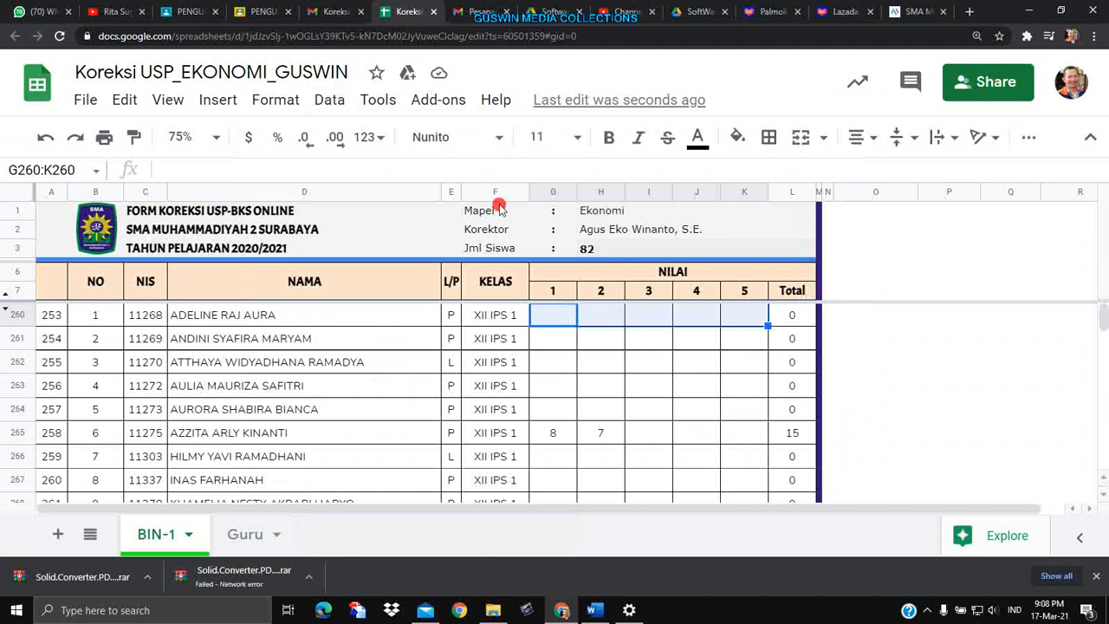
{"action": "left_click", "coordinate": [329, 100]}
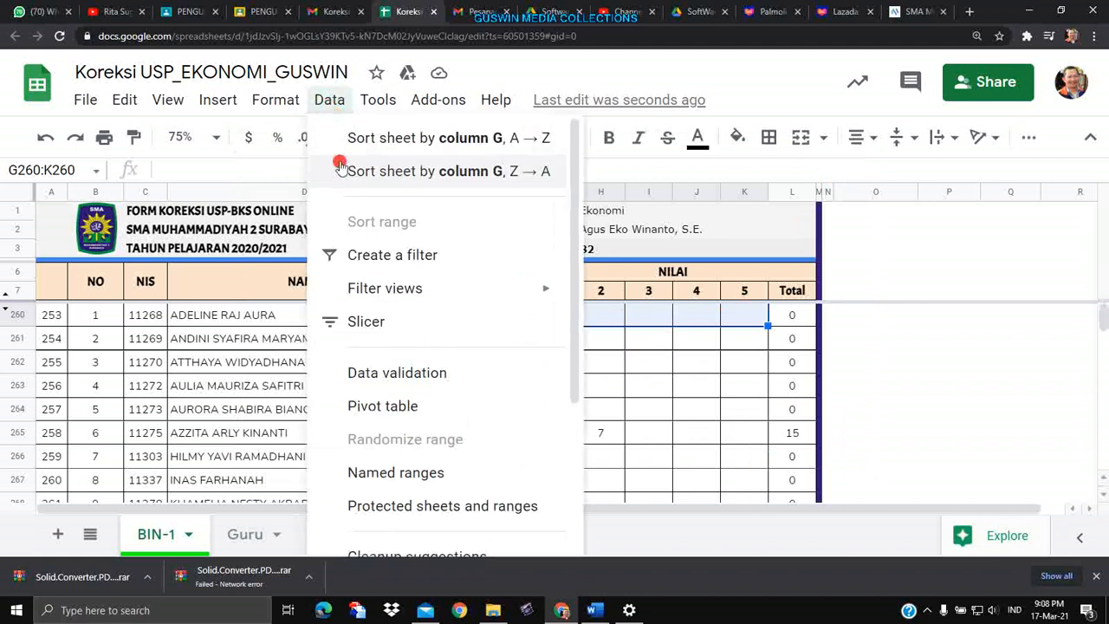
{"action": "left_click", "coordinate": [408, 373]}
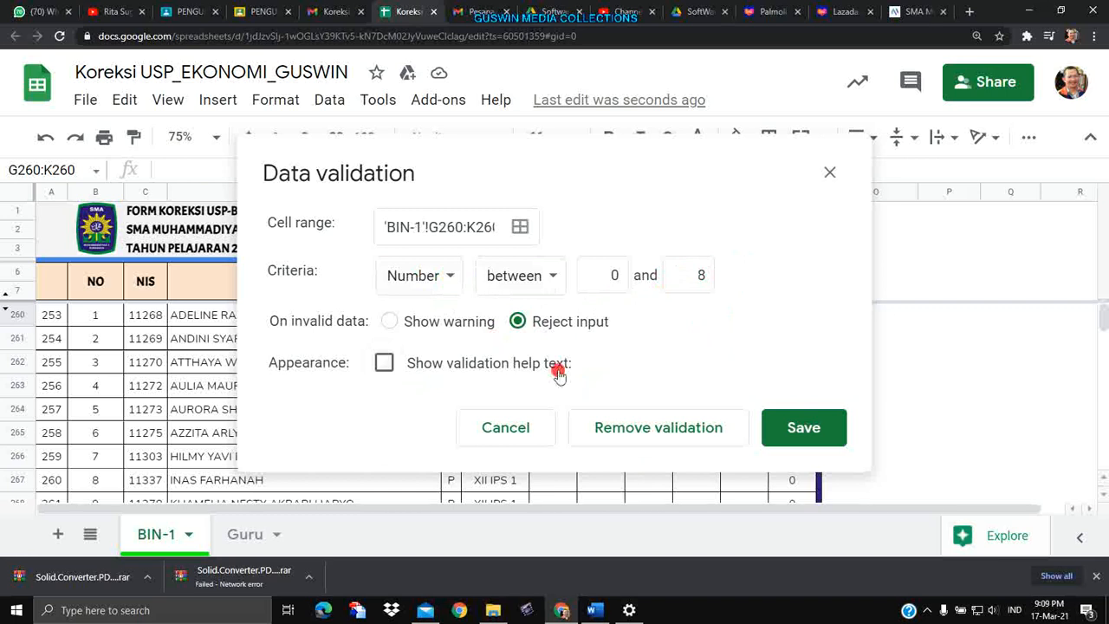
{"action": "left_click", "coordinate": [830, 171]}
{"action": "left_click", "coordinate": [733, 360]}
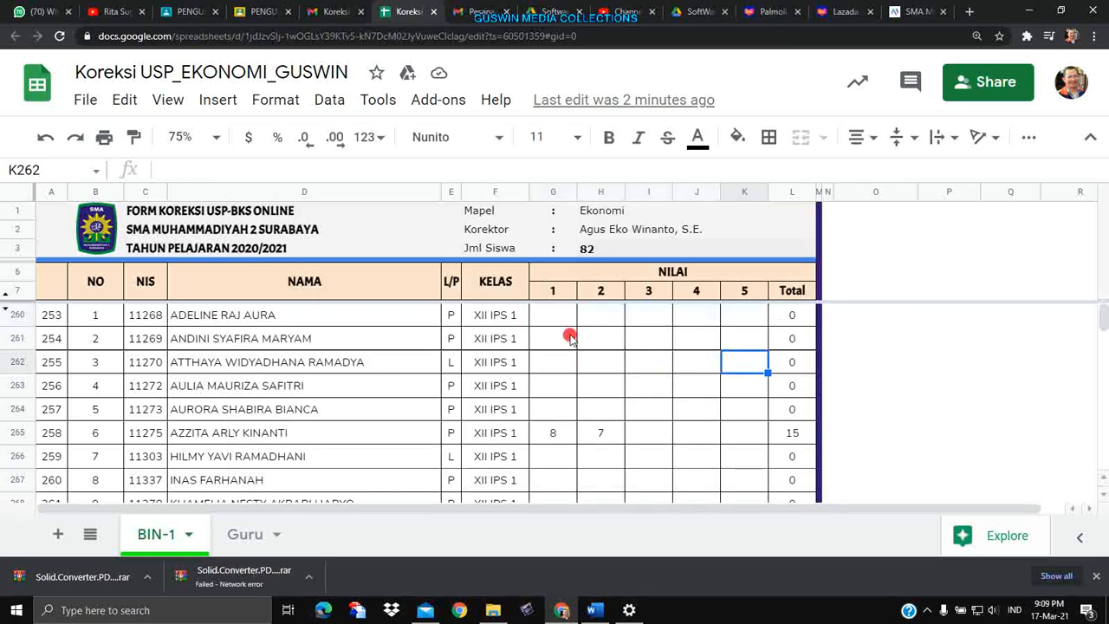
Set the maximum in the number validation rule for G260:K260 to 9 and save the rule.
{"action": "left_click", "coordinate": [572, 434]}
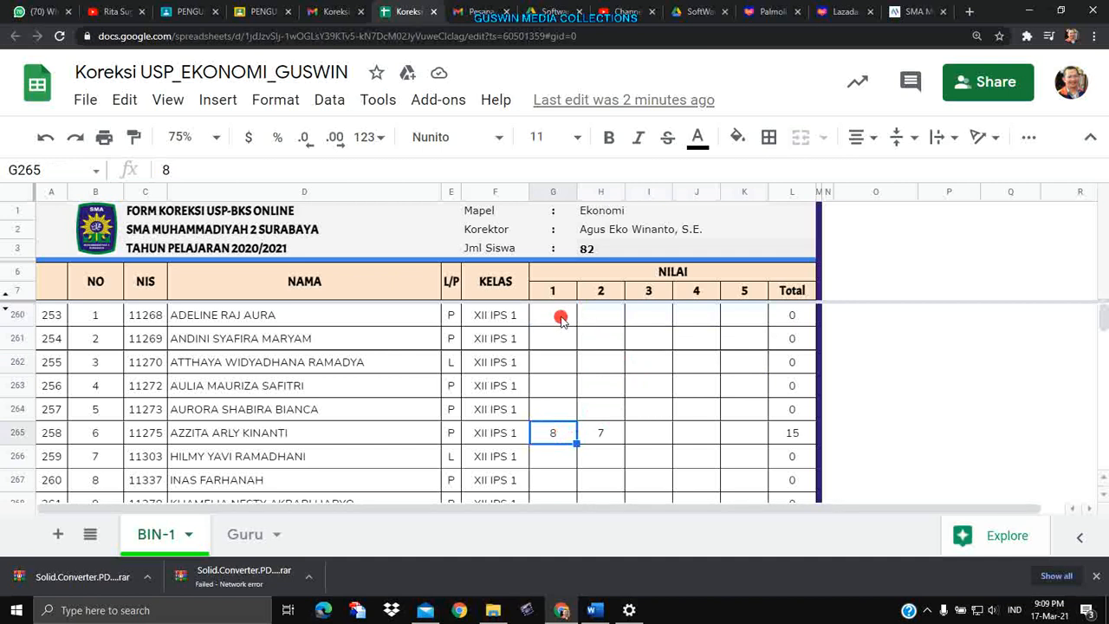
{"action": "left_click_drag", "start_coordinate": [541, 315], "coordinate": [744, 319]}
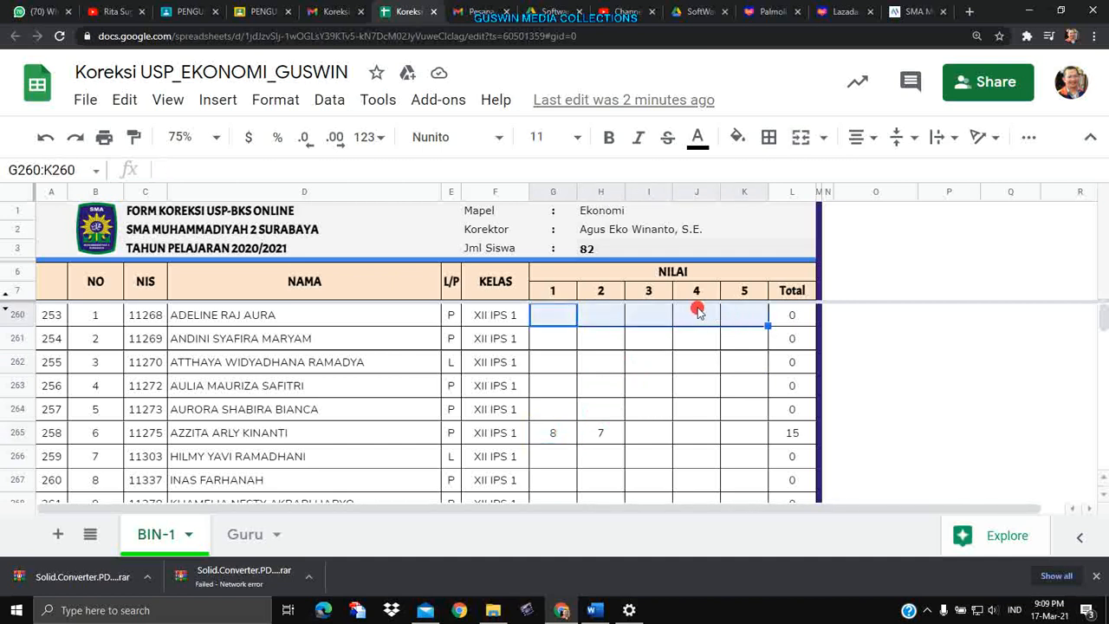
{"action": "left_click", "coordinate": [335, 104]}
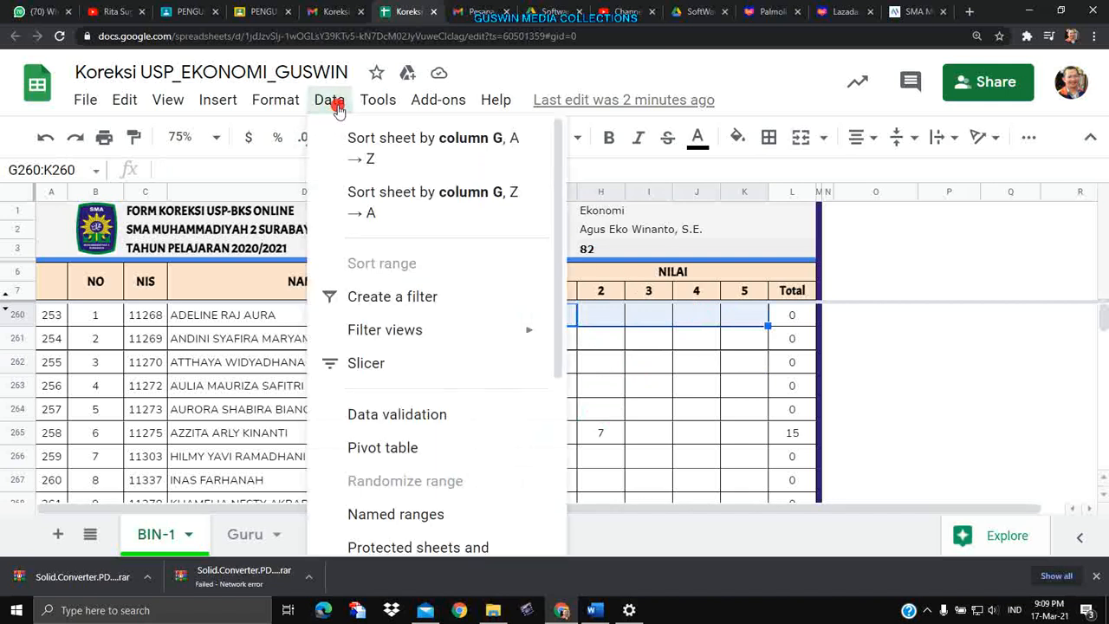
{"action": "left_click", "coordinate": [435, 375]}
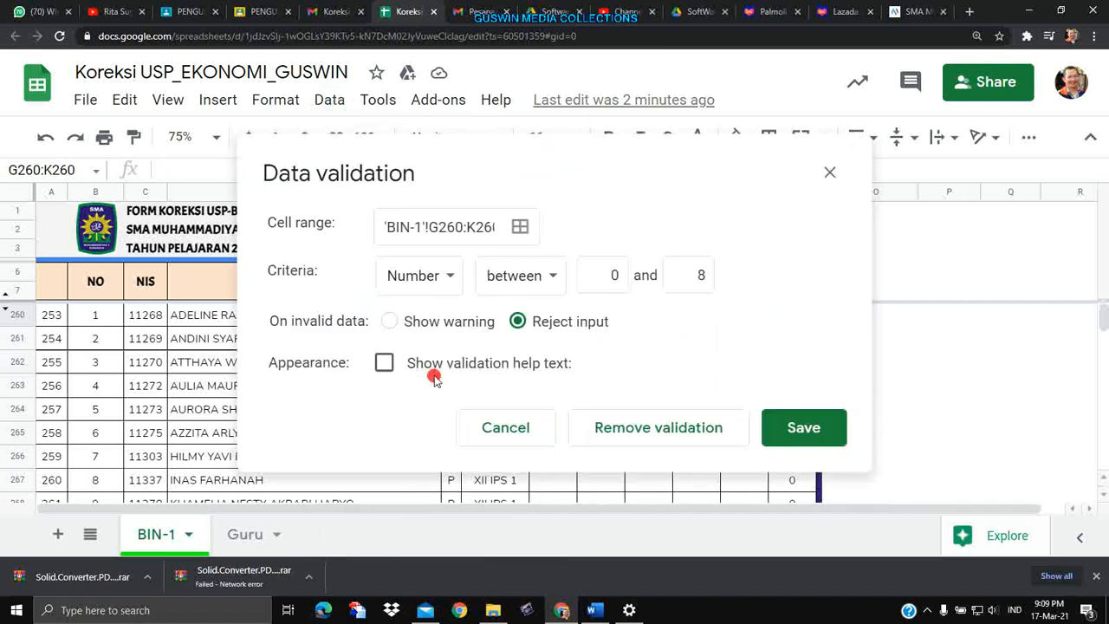
{"action": "double_click", "coordinate": [700, 277]}
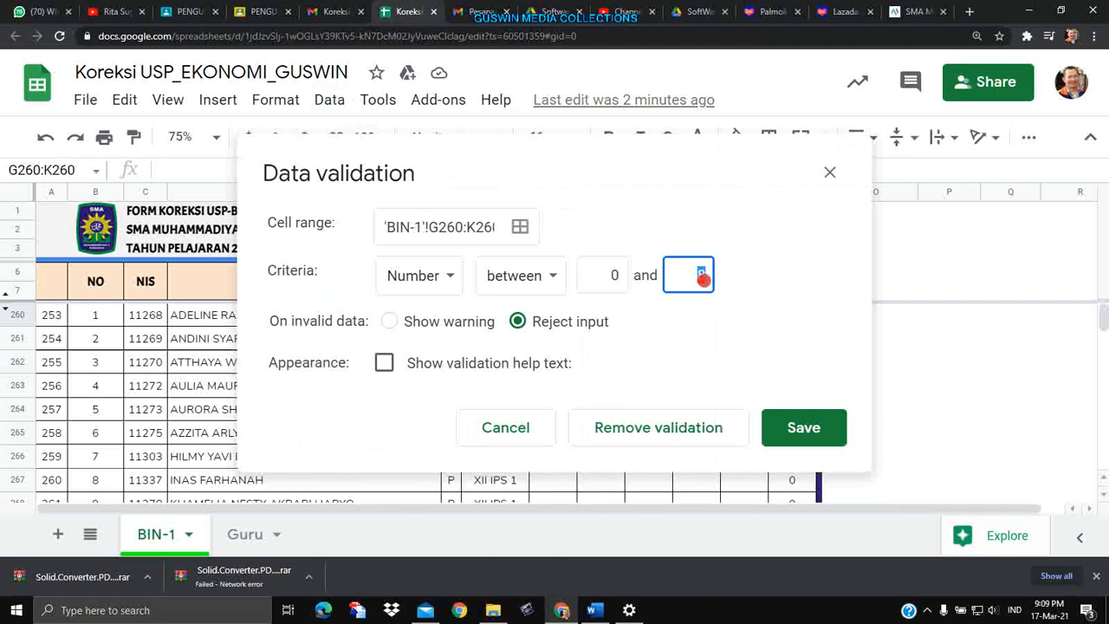
{"action": "left_click", "coordinate": [719, 327]}
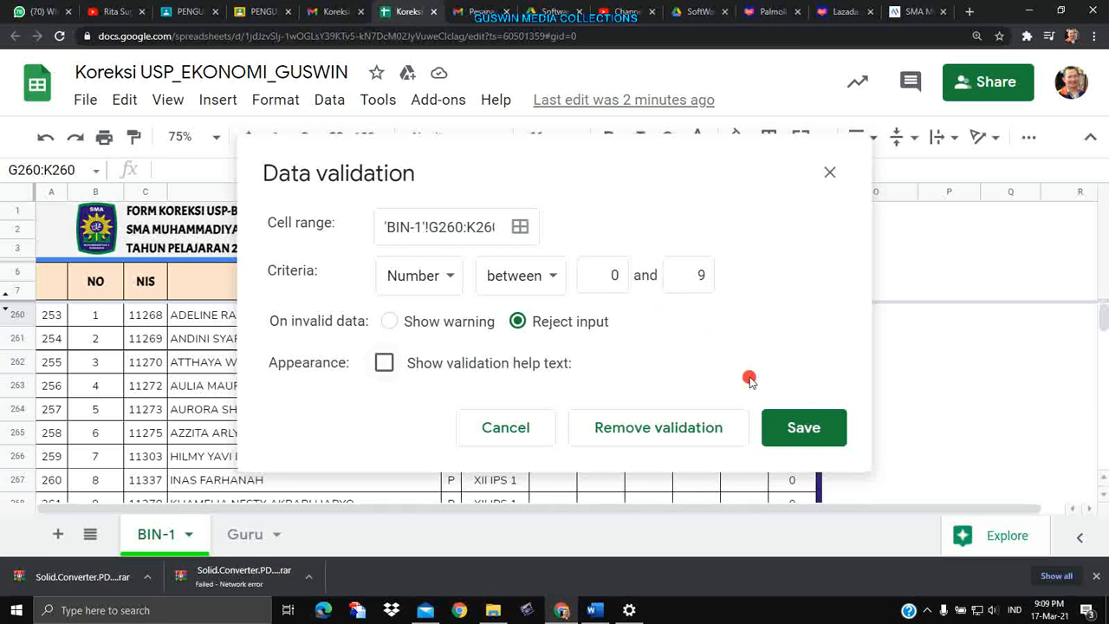
{"action": "left_click", "coordinate": [799, 428]}
{"action": "left_click", "coordinate": [720, 381]}
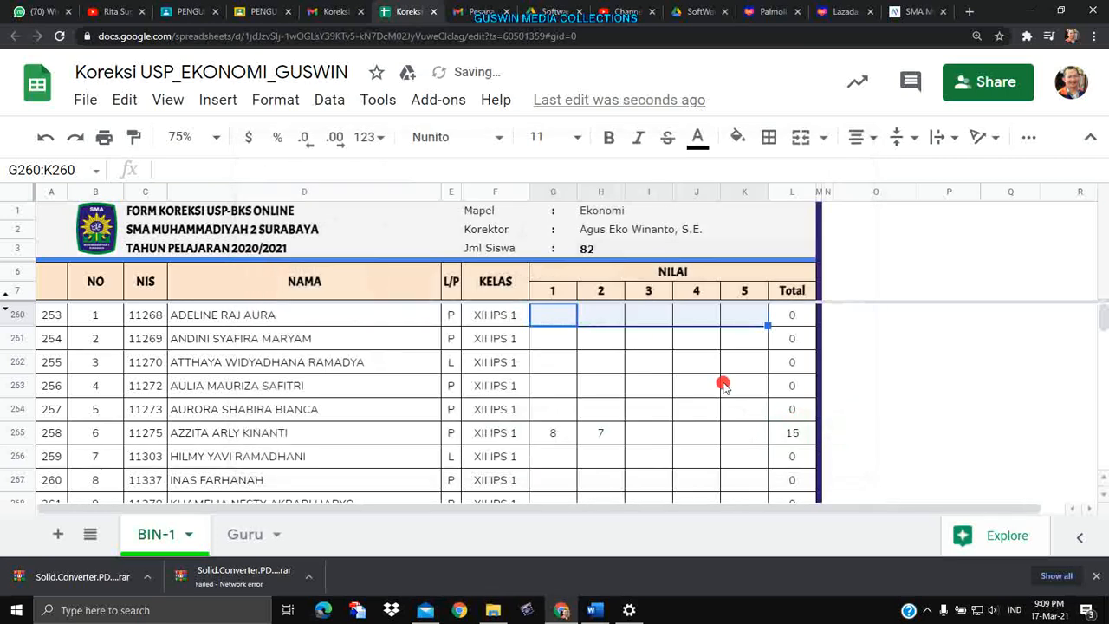
Enter a score of 9 for question 4 in row 260.
{"action": "left_click", "coordinate": [689, 317]}
{"action": "type", "text": "9"}
{"action": "left_click", "coordinate": [667, 345]}
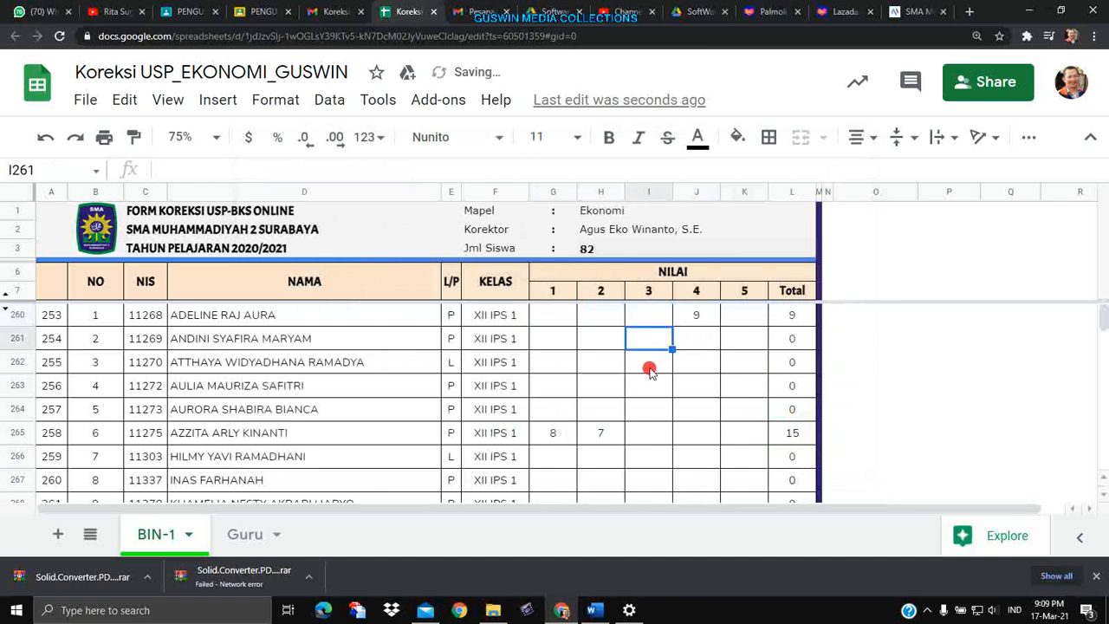
Enter a score of 8 for question 4 in row 261.
{"action": "left_click", "coordinate": [690, 347]}
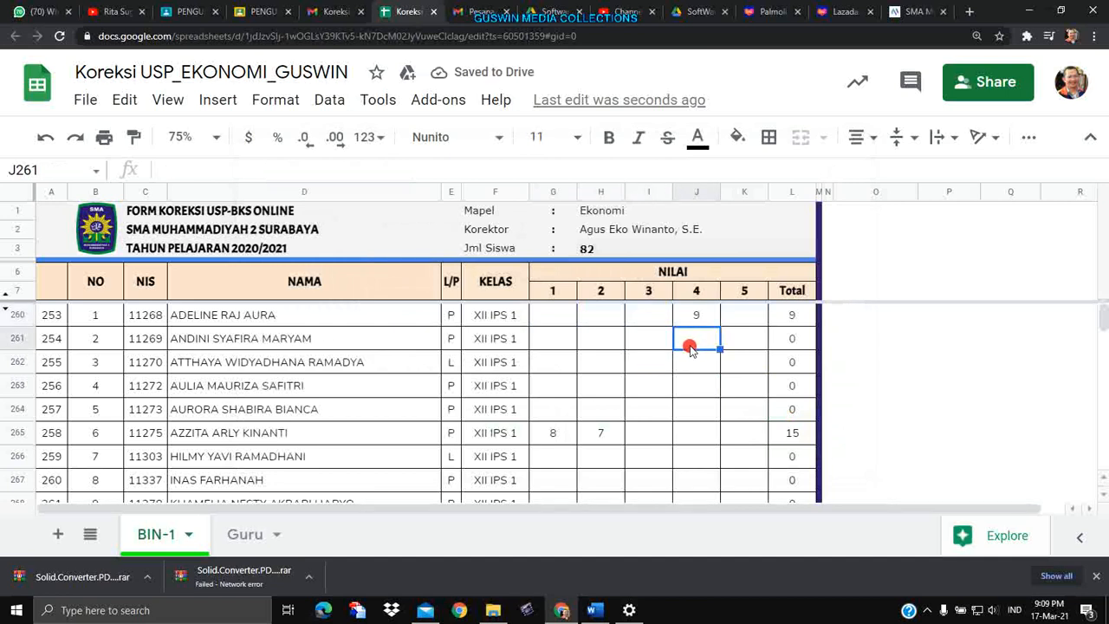
{"action": "type", "text": "8"}
{"action": "key", "text": "Return"}
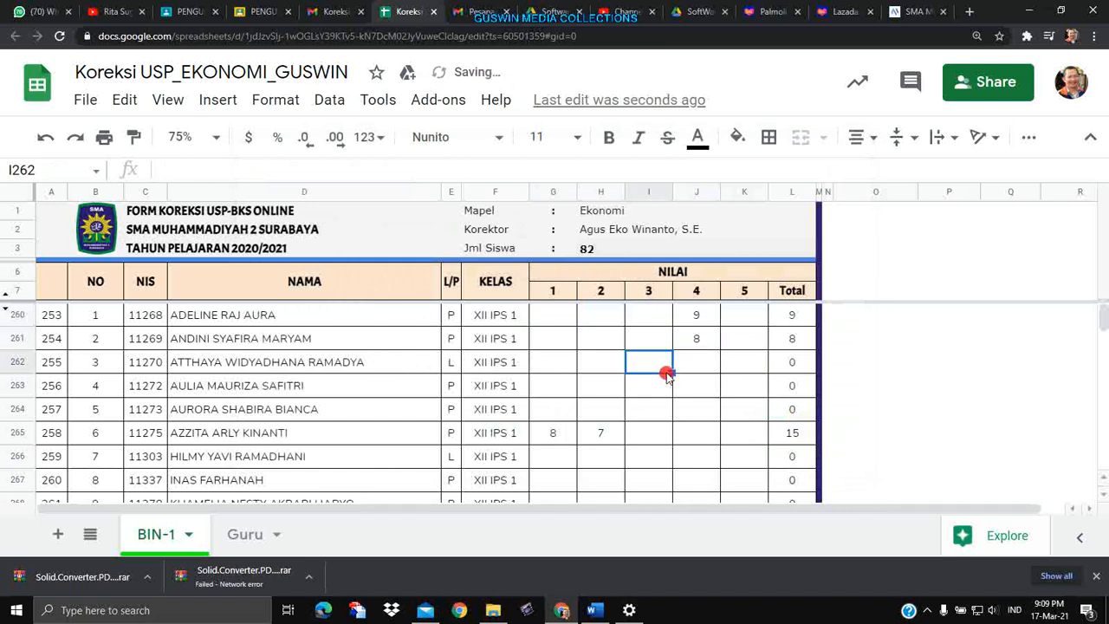
Try to replace the question 4 score in row 261 with 9.
{"action": "left_click", "coordinate": [702, 343]}
{"action": "type", "text": "9"}
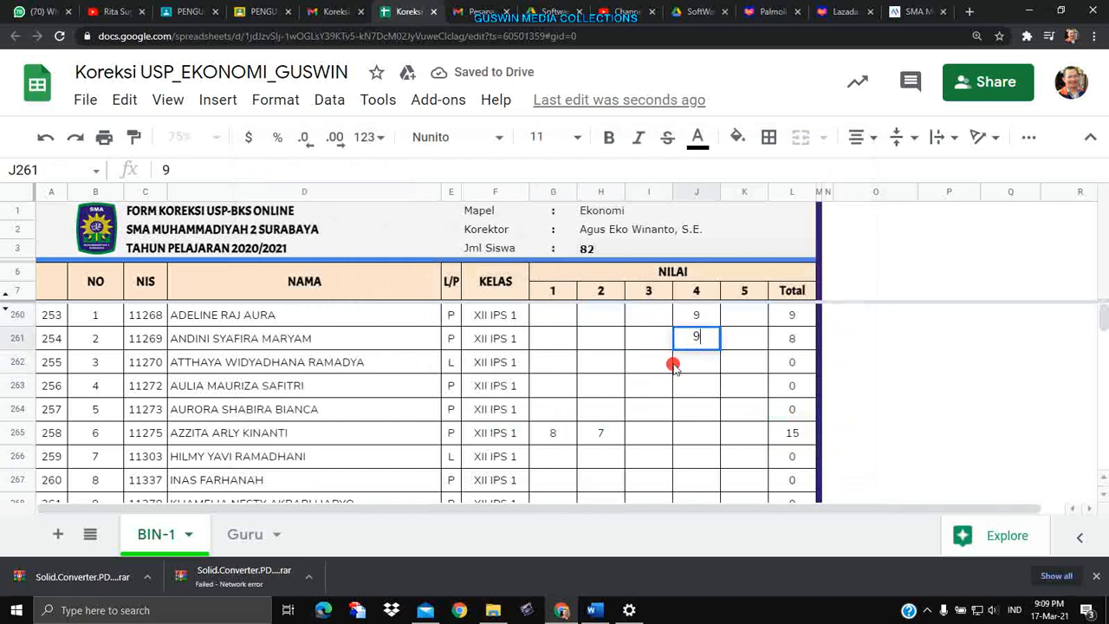
{"action": "key", "text": "Return"}
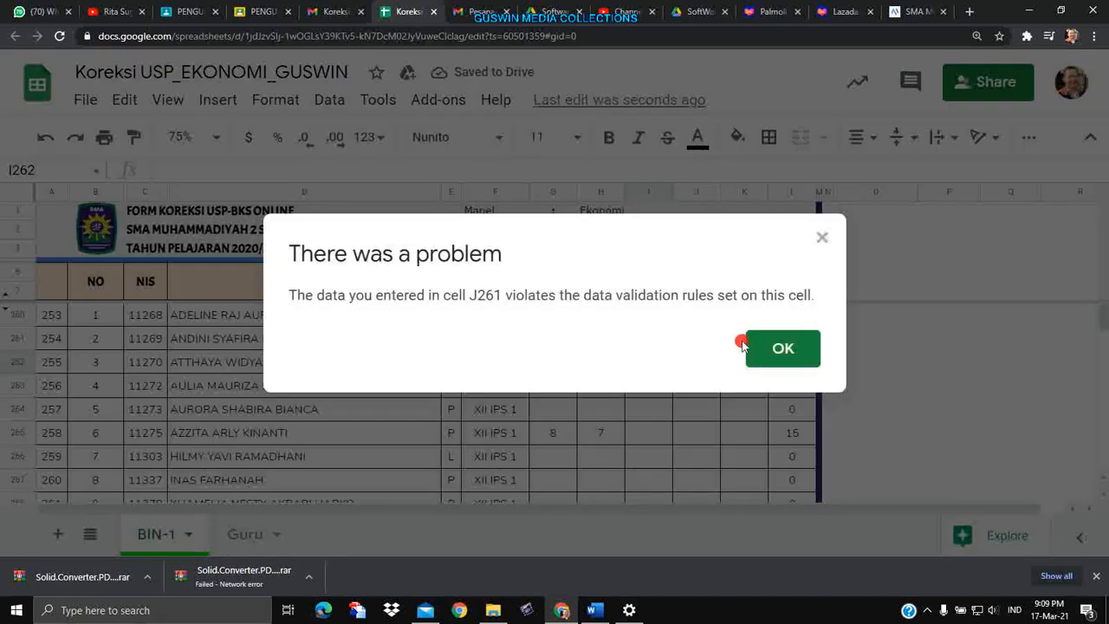
{"action": "left_click", "coordinate": [820, 237]}
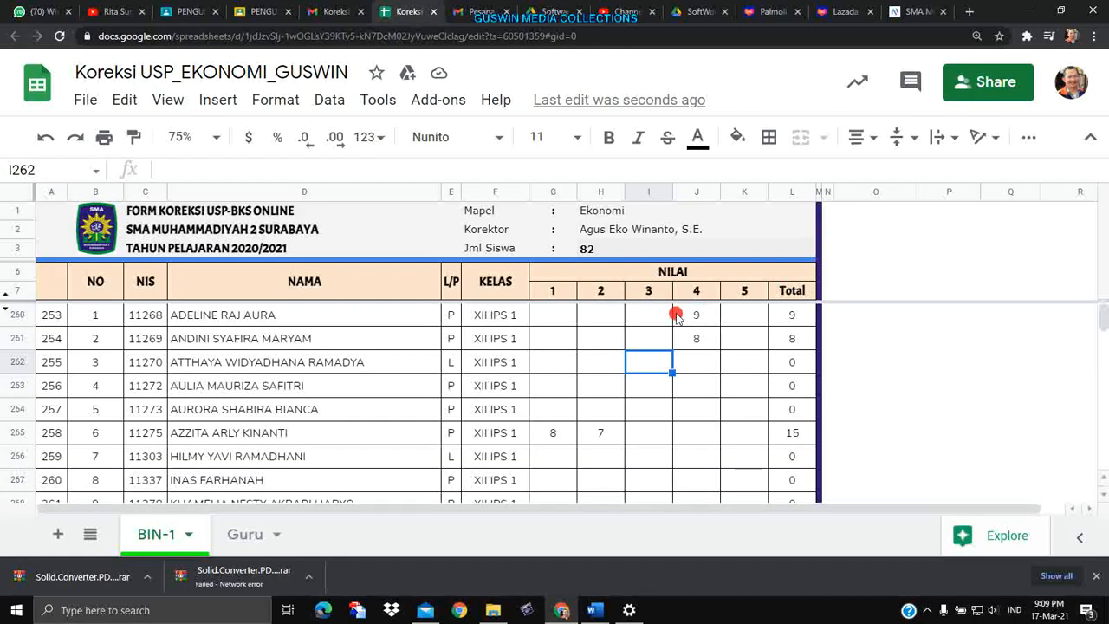
Set the maximum in the number validation rule for G260:K260 to 8 and save the rule.
{"action": "left_click_drag", "start_coordinate": [542, 314], "coordinate": [781, 322]}
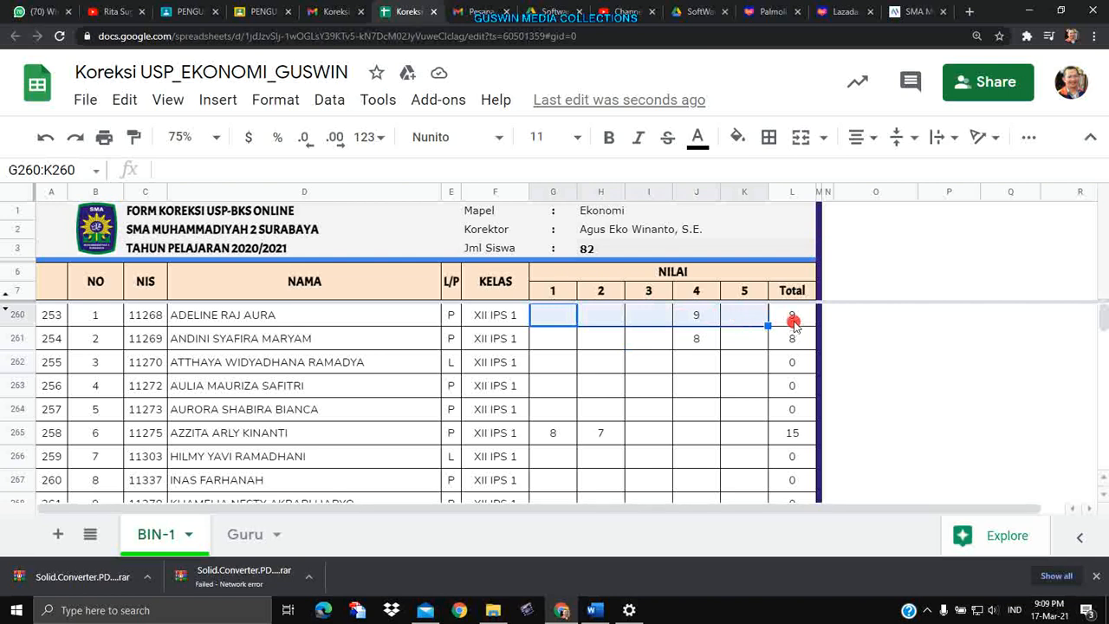
{"action": "left_click", "coordinate": [330, 100]}
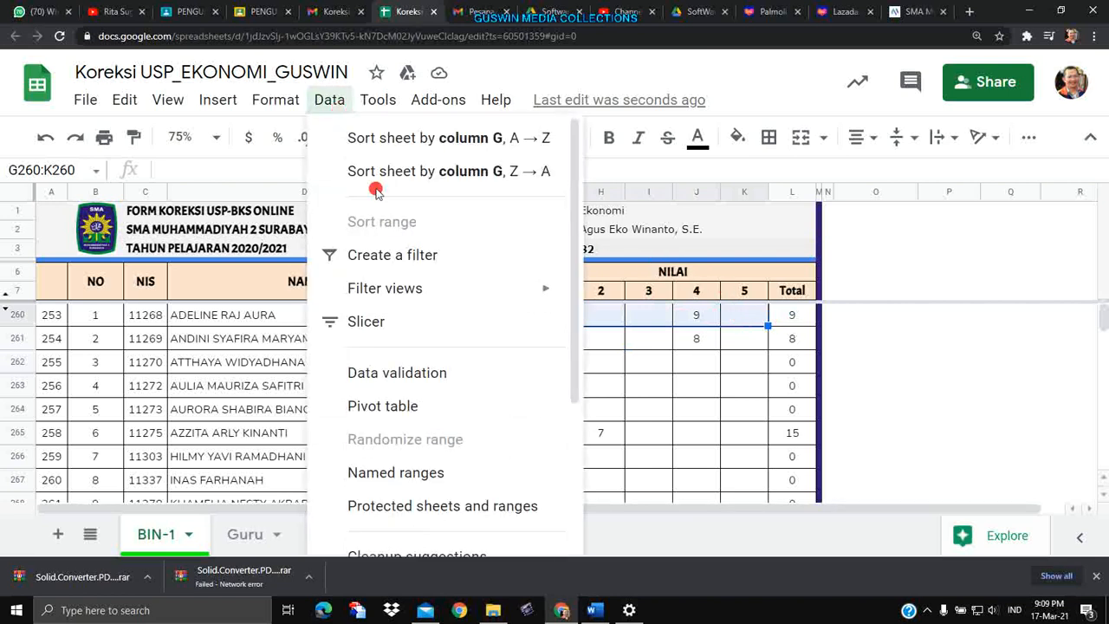
{"action": "left_click", "coordinate": [429, 381]}
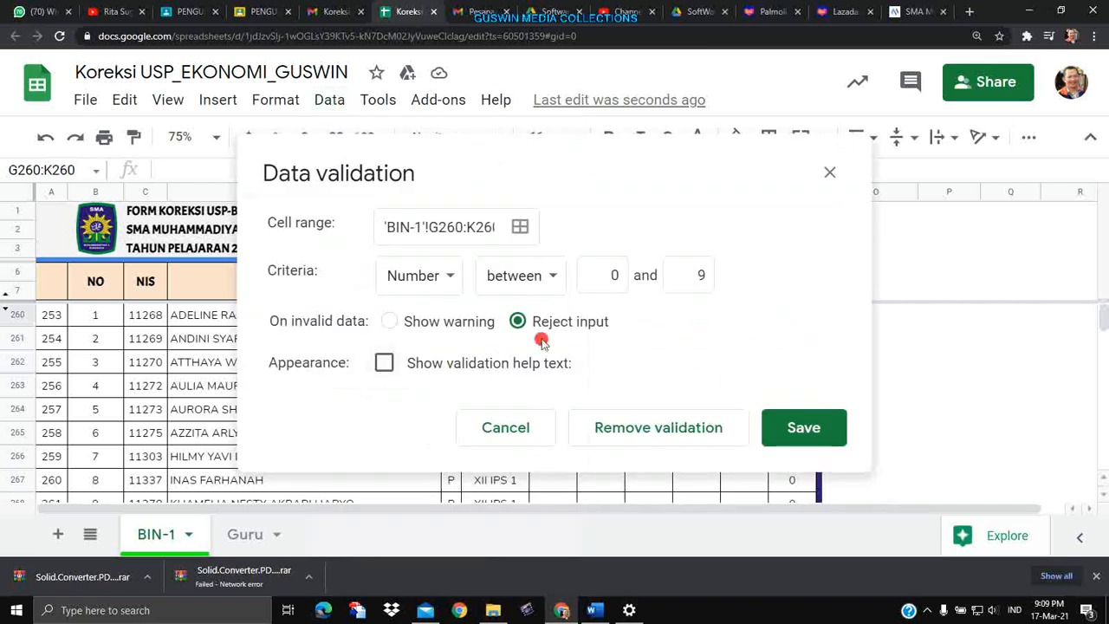
{"action": "double_click", "coordinate": [702, 276]}
{"action": "type", "text": "8"}
{"action": "left_click", "coordinate": [801, 427]}
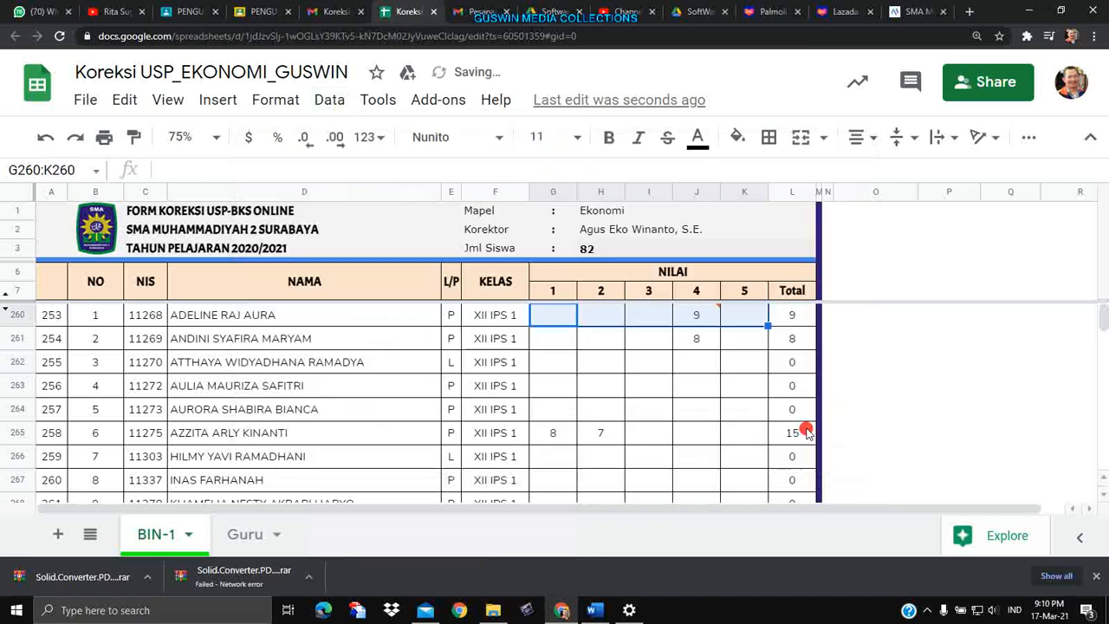
Change the question 4 score in row 260 to 8 to fit the validation limit.
{"action": "left_click", "coordinate": [733, 391]}
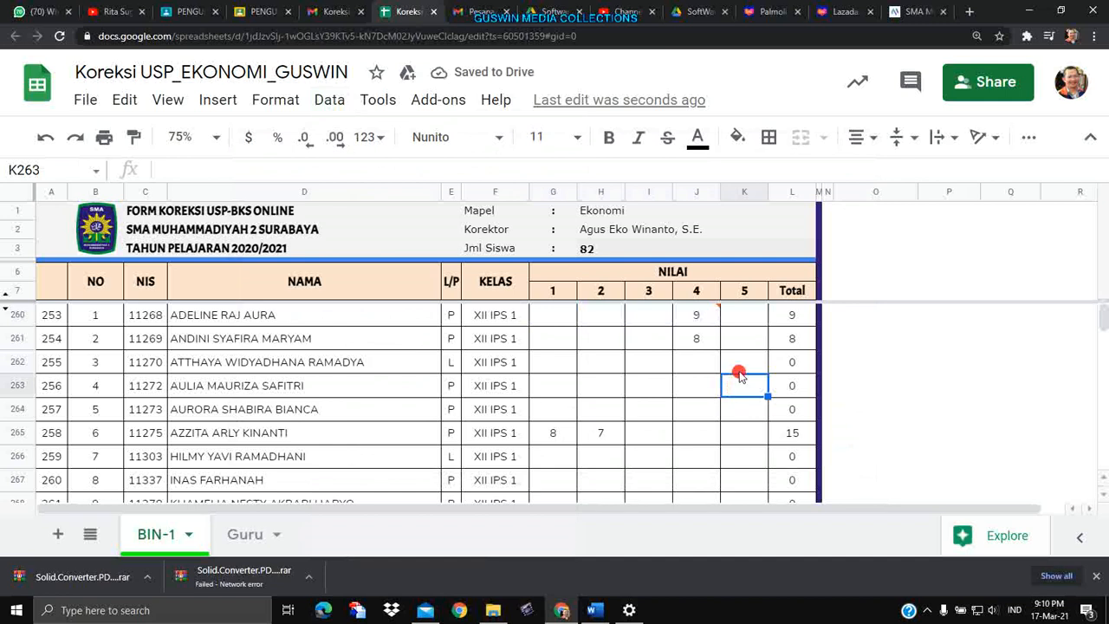
{"action": "left_click", "coordinate": [692, 317]}
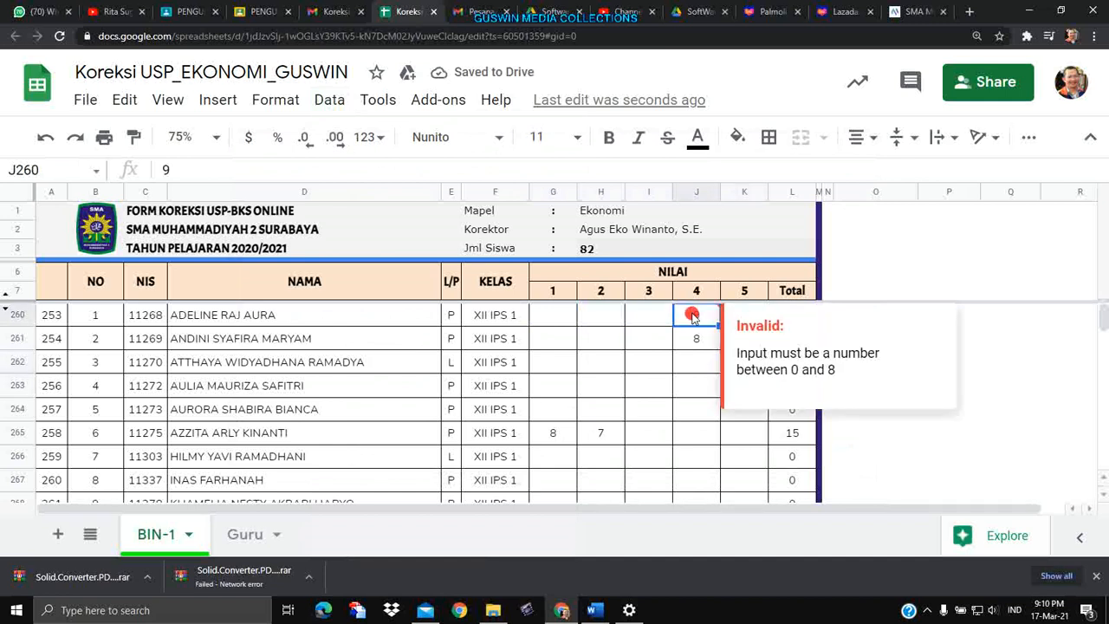
{"action": "type", "text": "8"}
{"action": "left_click", "coordinate": [662, 362]}
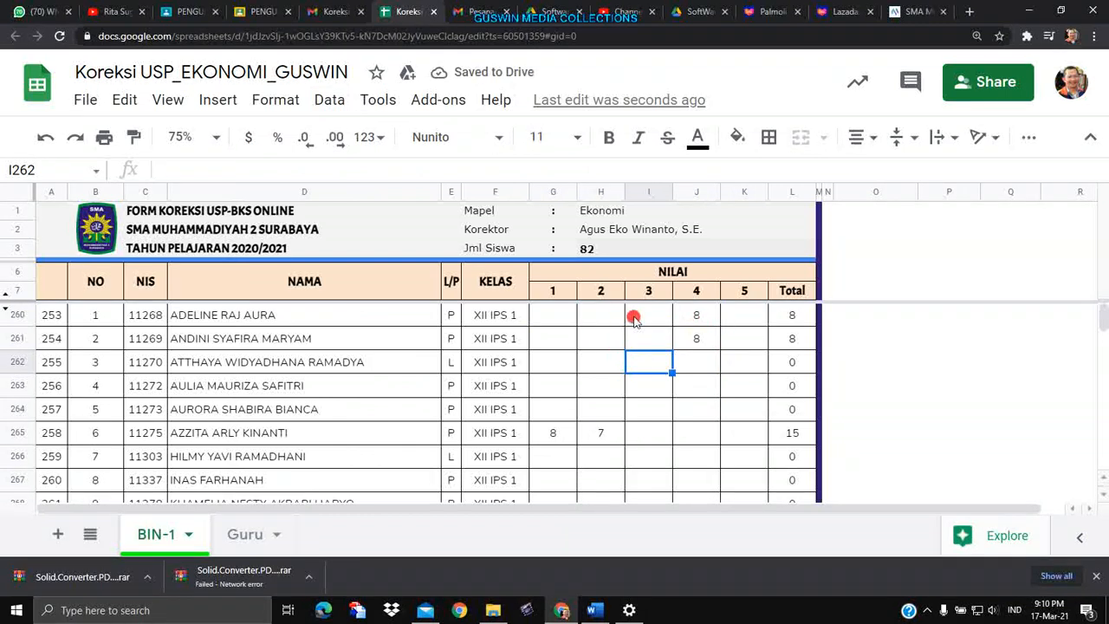
{"action": "left_click", "coordinate": [680, 364]}
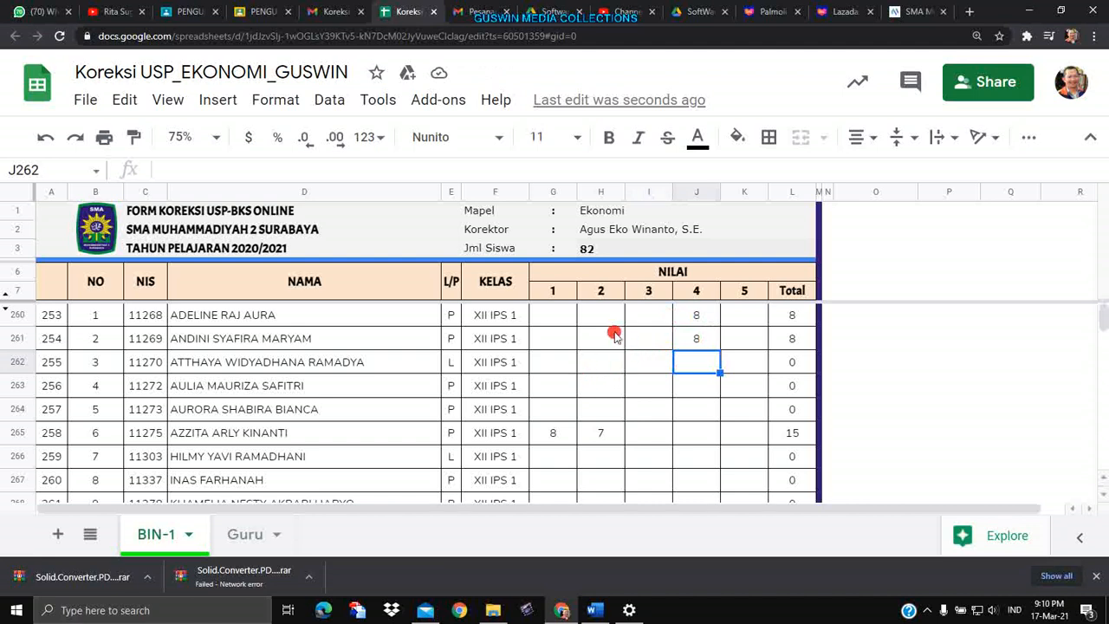
{"action": "left_click", "coordinate": [655, 400]}
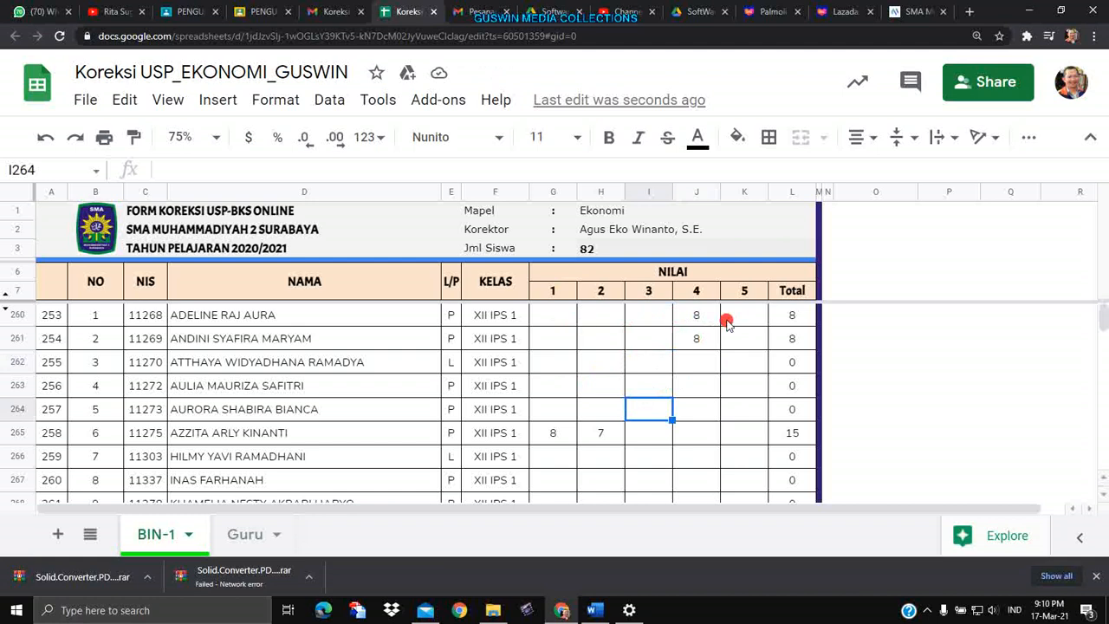
{"action": "left_click", "coordinate": [642, 344]}
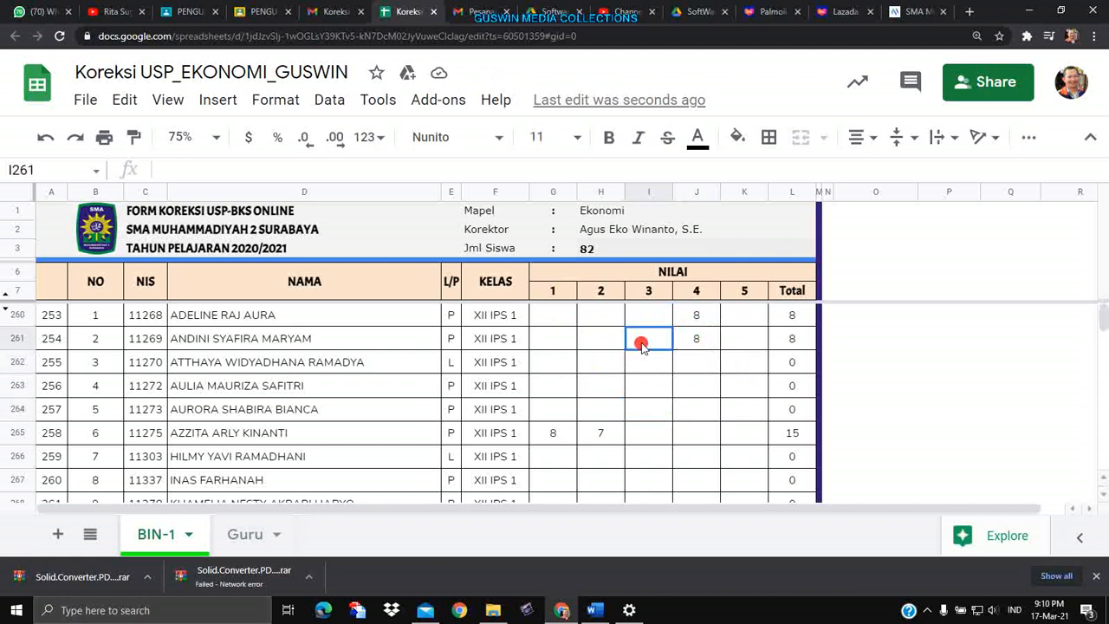
{"action": "left_click", "coordinate": [693, 339]}
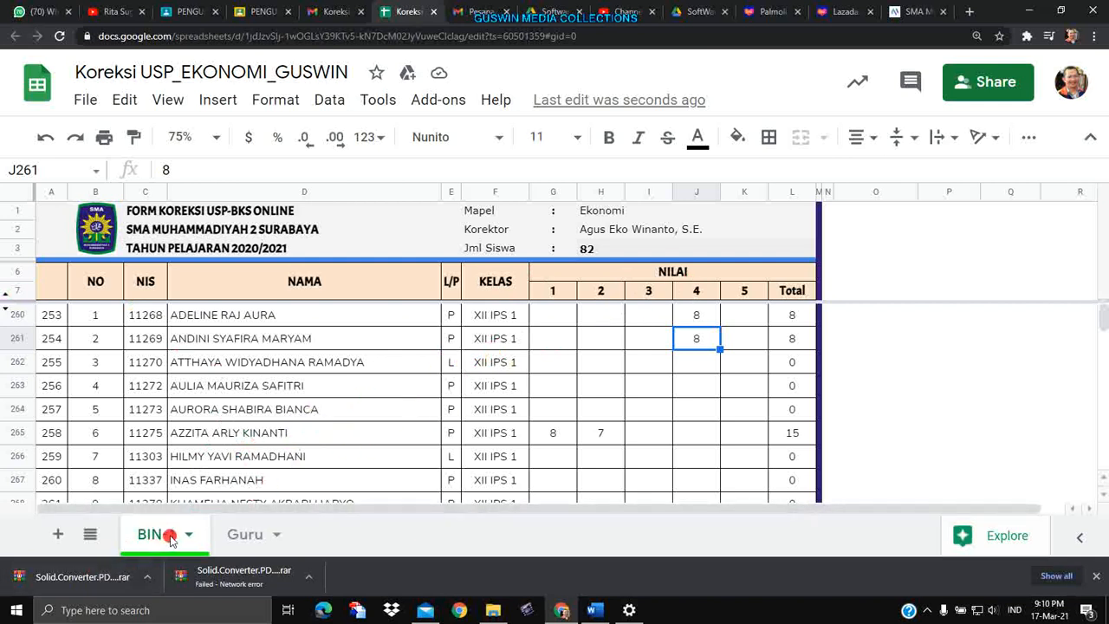
{"action": "left_click", "coordinate": [470, 429]}
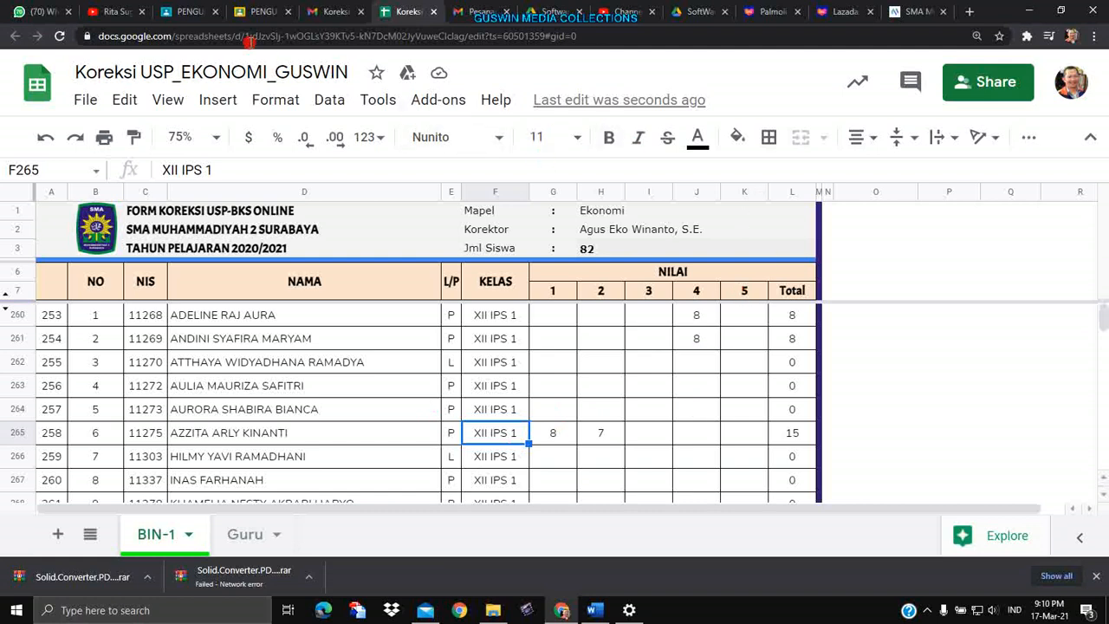
Switch to Google Classroom, look over the XII IPS 1 Ekonomi student work, and close the separately opened student submission.
{"action": "left_click", "coordinate": [184, 15]}
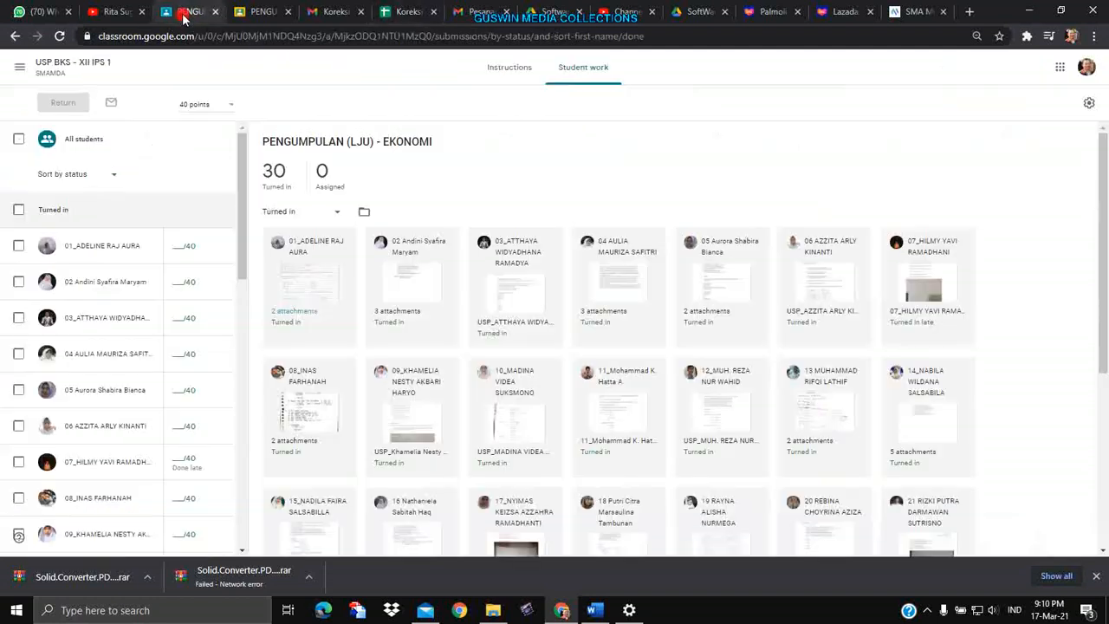
{"action": "left_click", "coordinate": [251, 19]}
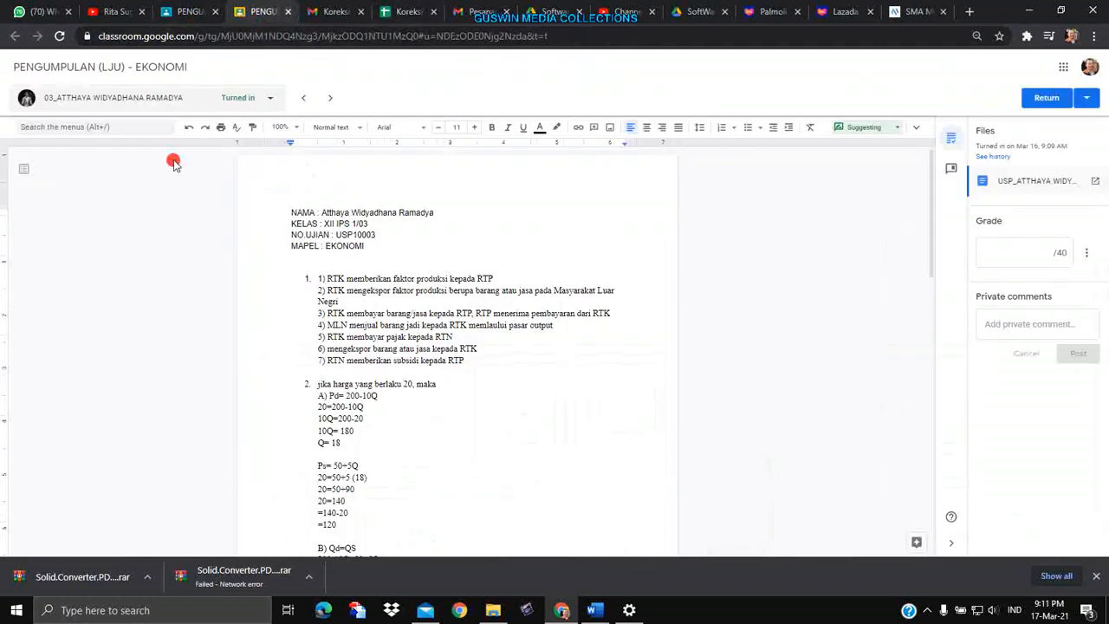
{"action": "left_click", "coordinate": [192, 13]}
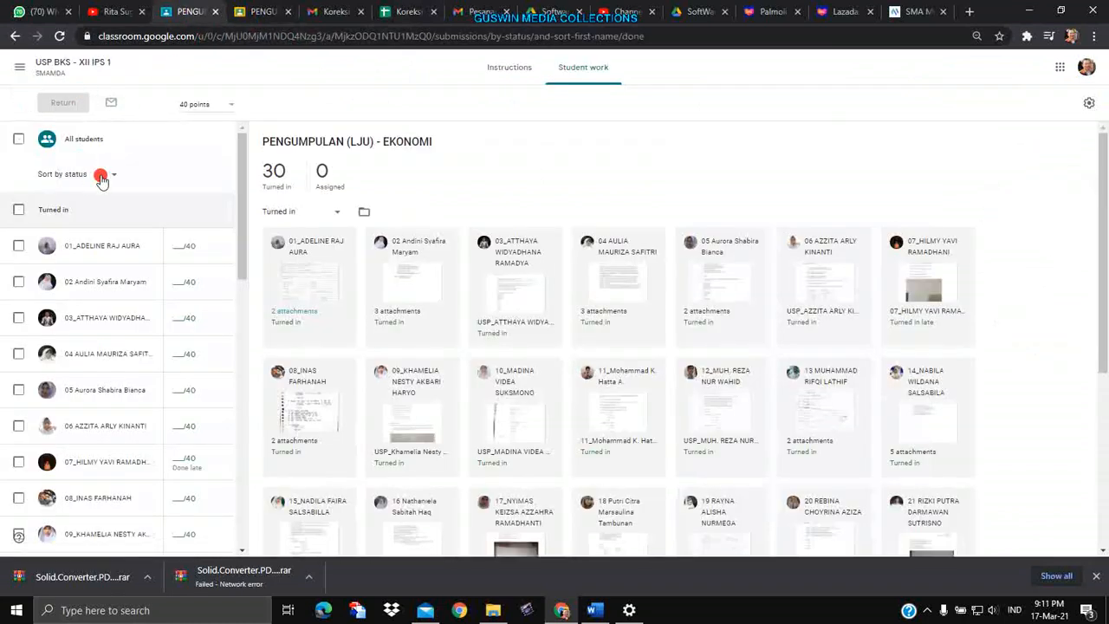
{"action": "left_click", "coordinate": [264, 13]}
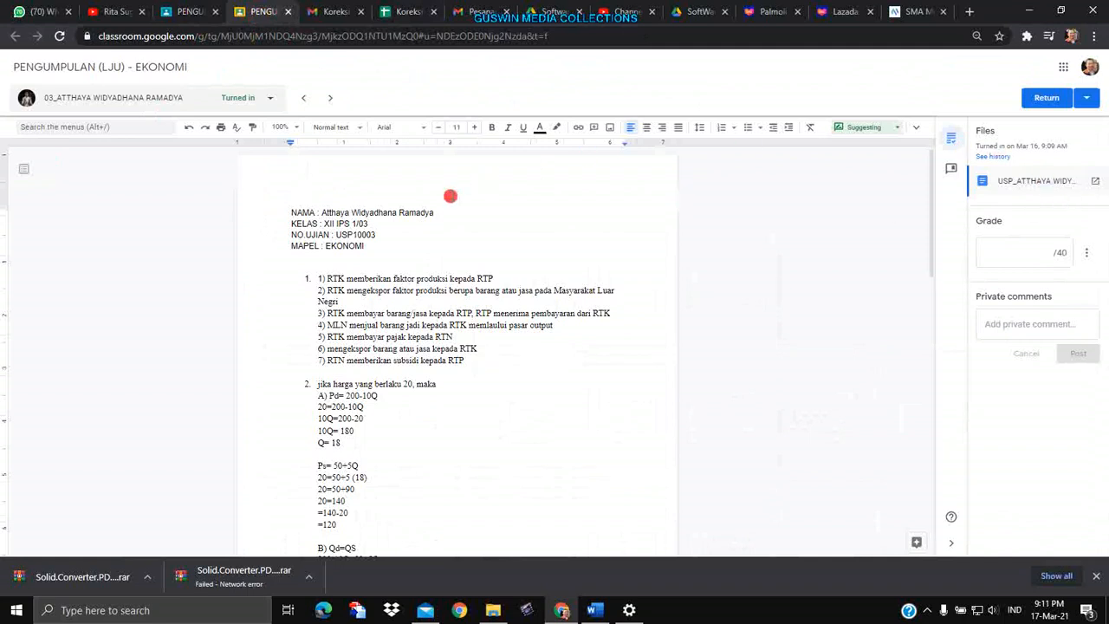
{"action": "left_click", "coordinate": [288, 13]}
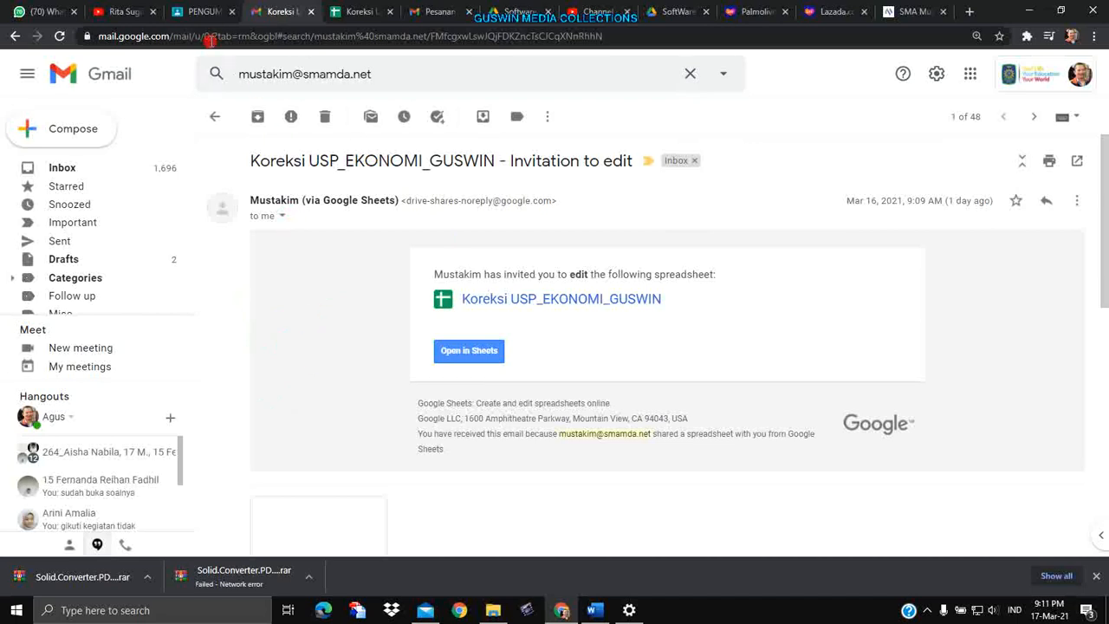
View the PENGUMPULAN (LJU) - EKONOMI assignment instructions, and return to the Google Classroom overview of all classes.
{"action": "left_click", "coordinate": [208, 12]}
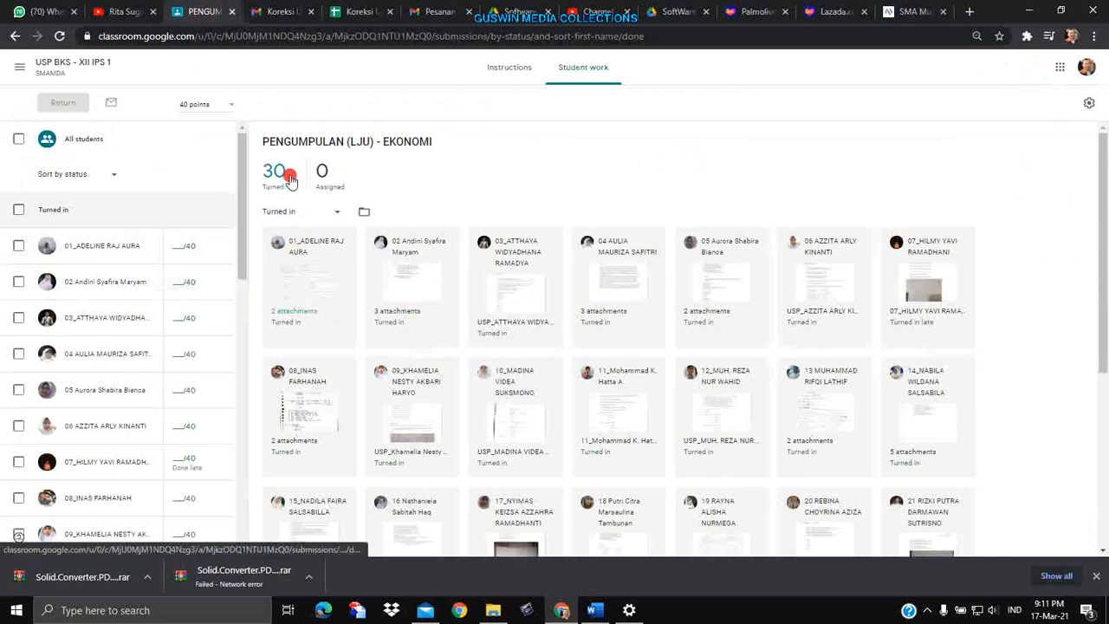
{"action": "left_click", "coordinate": [504, 73]}
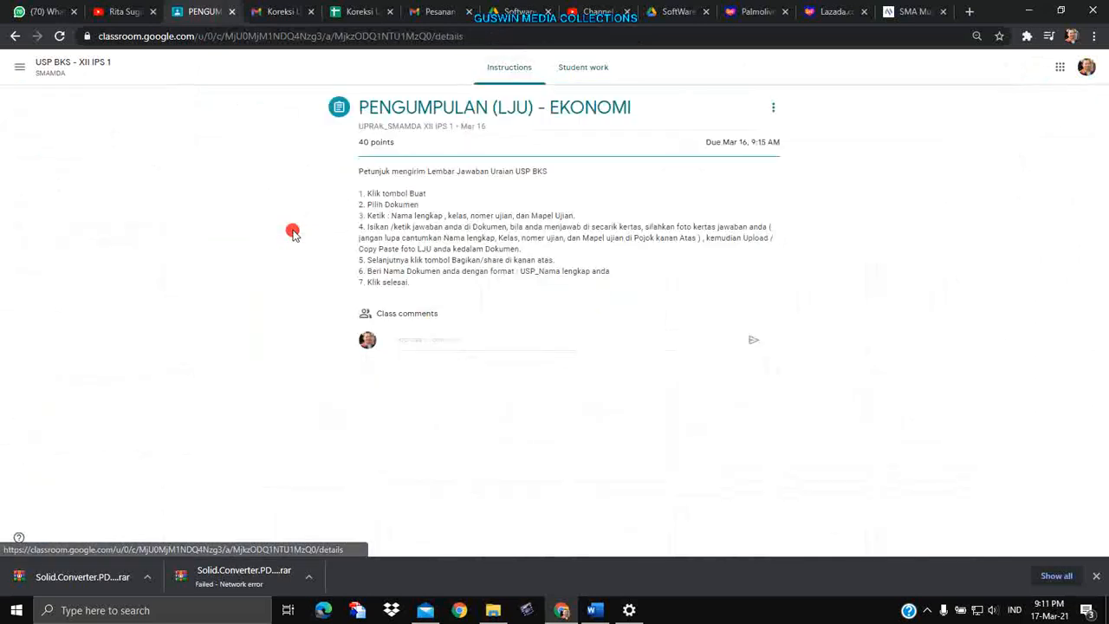
{"action": "left_click", "coordinate": [19, 67]}
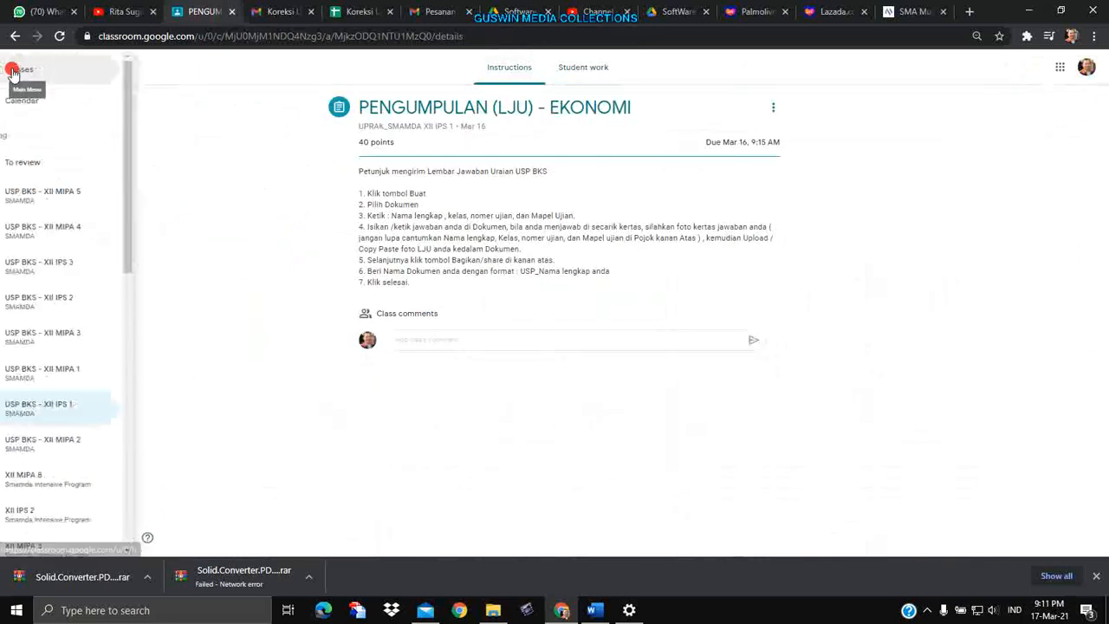
{"action": "left_click", "coordinate": [46, 77]}
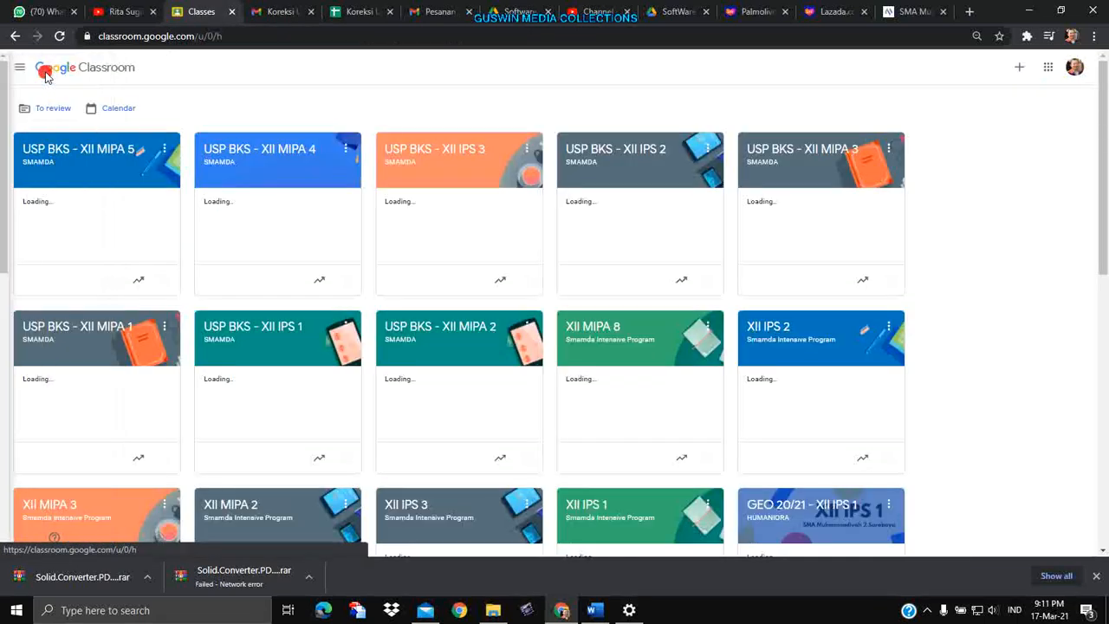
{"action": "key", "text": "ctrl+plus"}
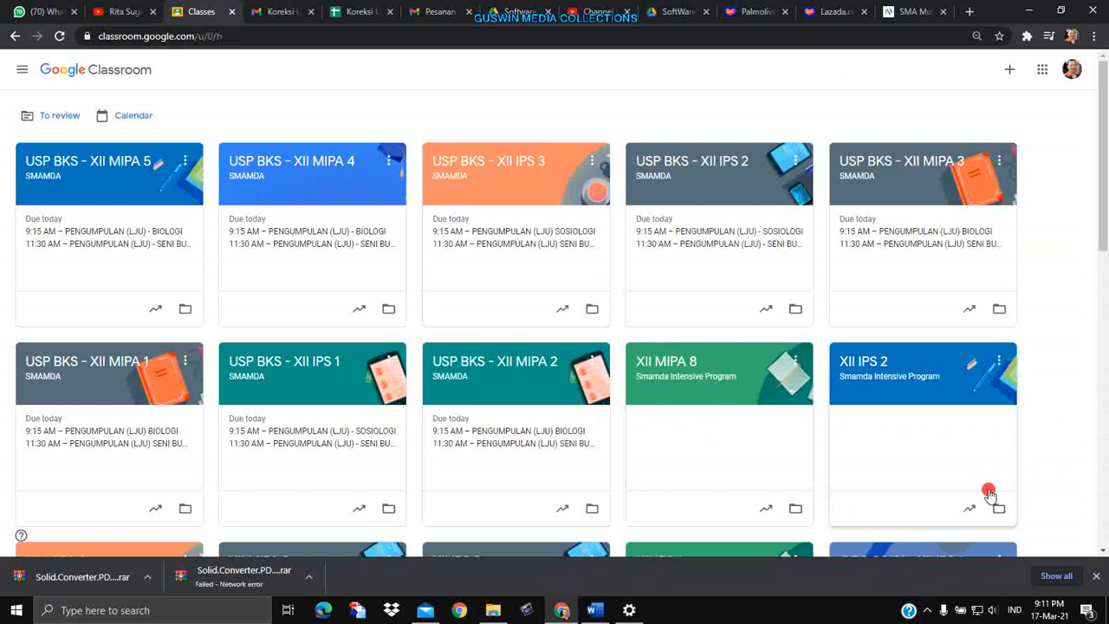
{"action": "left_click", "coordinate": [925, 613]}
{"action": "left_click", "coordinate": [887, 501]}
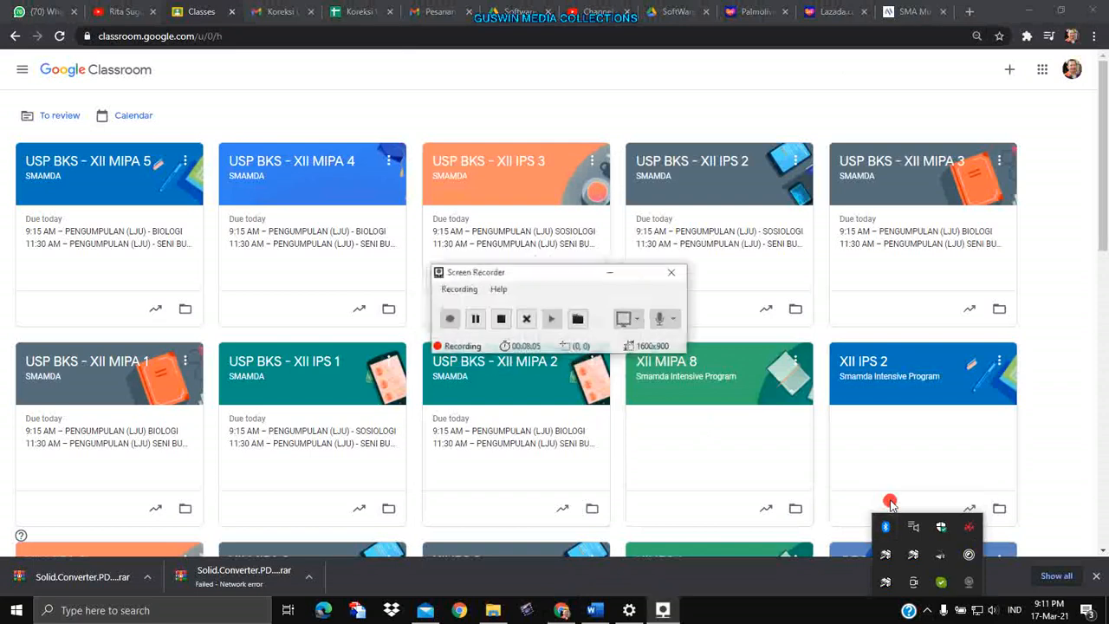